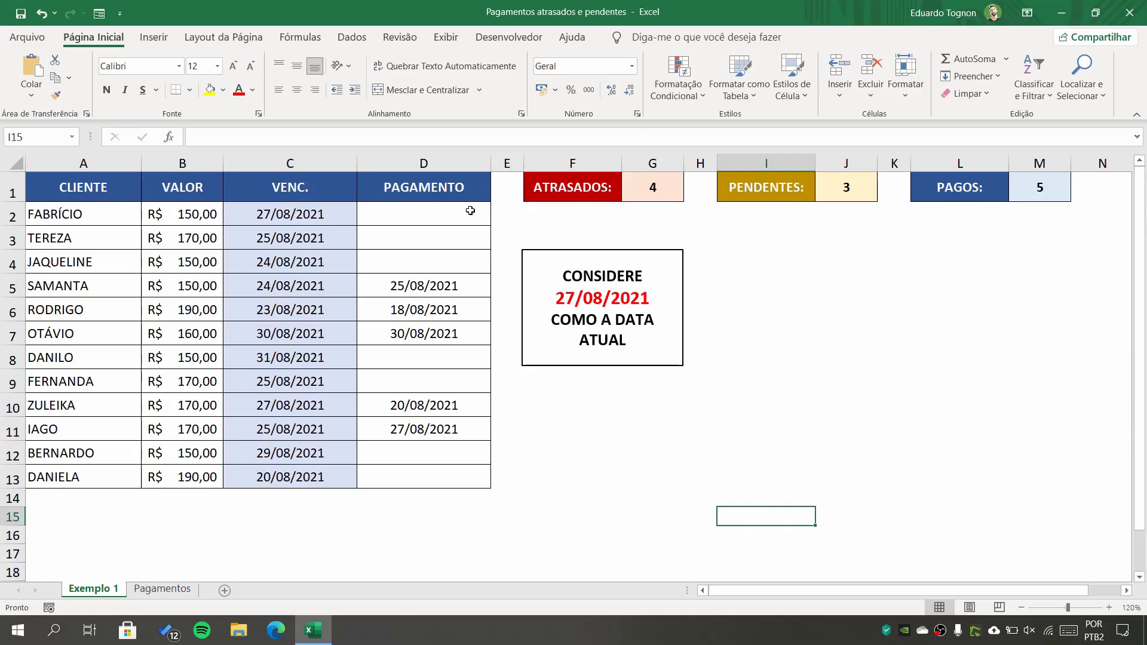
# Step: Examine the due dates in the VENC. column and the filled and blank cells in the PAGAMENTO column on Exemplo 1
pyautogui.click(282, 167)
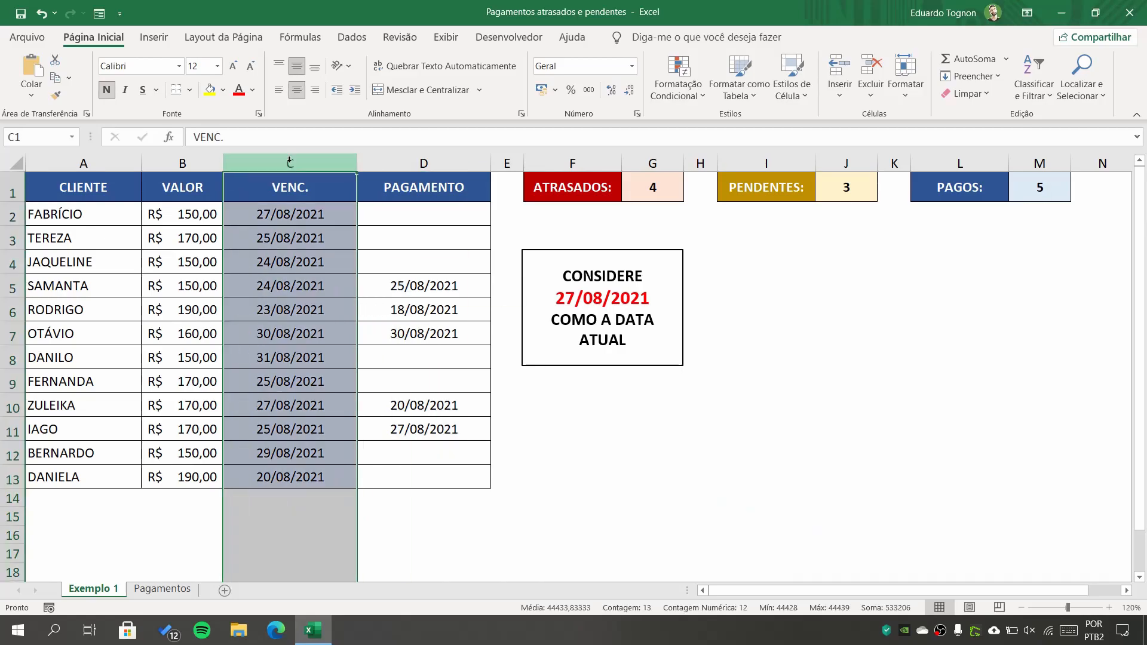
pyautogui.click(404, 164)
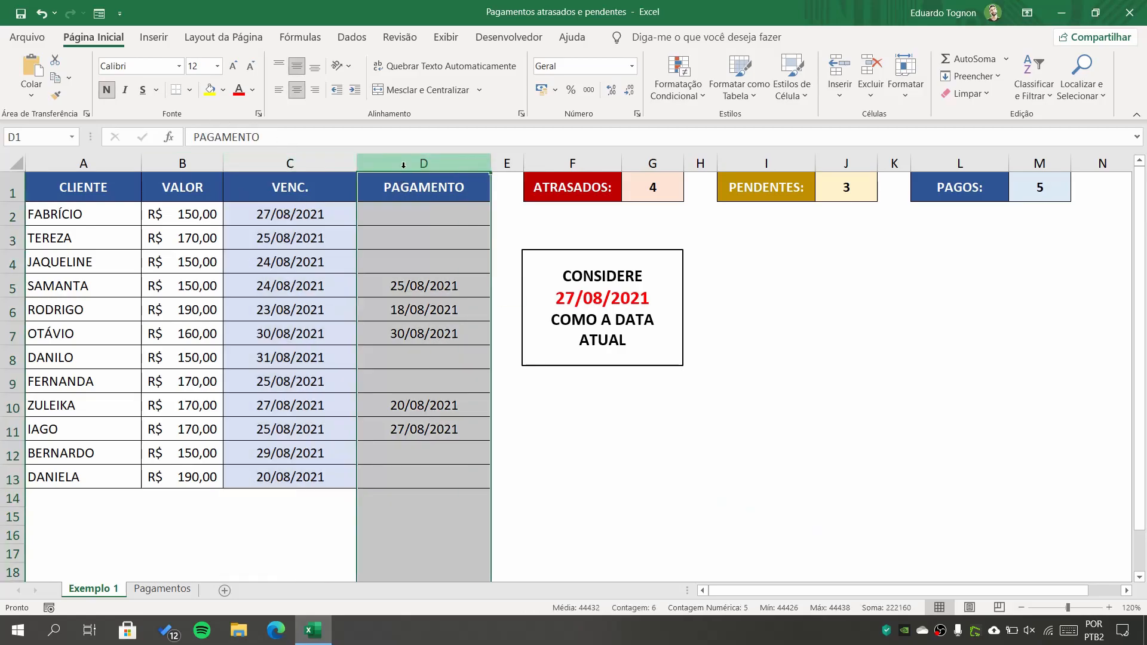
pyautogui.click(435, 219)
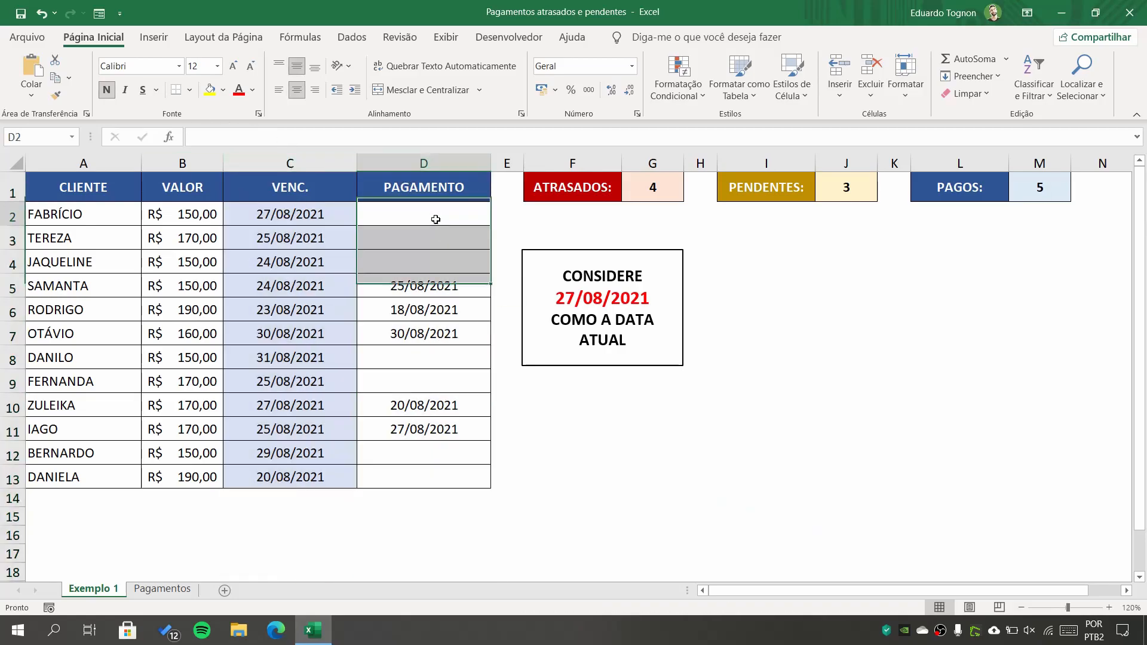
pyautogui.click(427, 237)
pyautogui.click(424, 256)
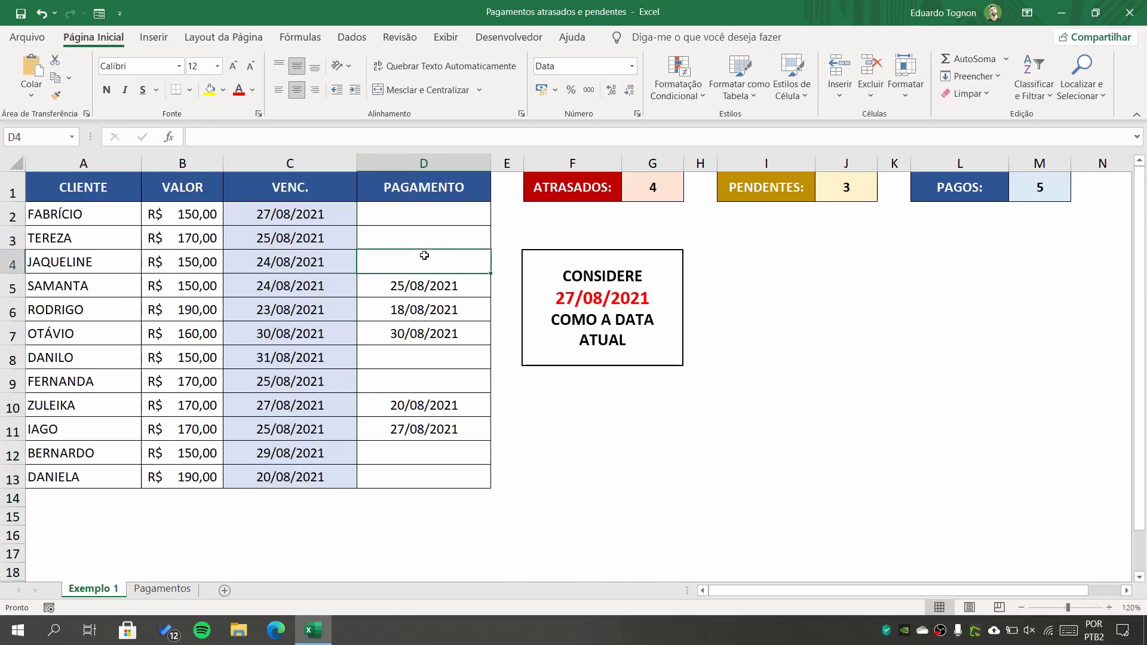
pyautogui.click(412, 284)
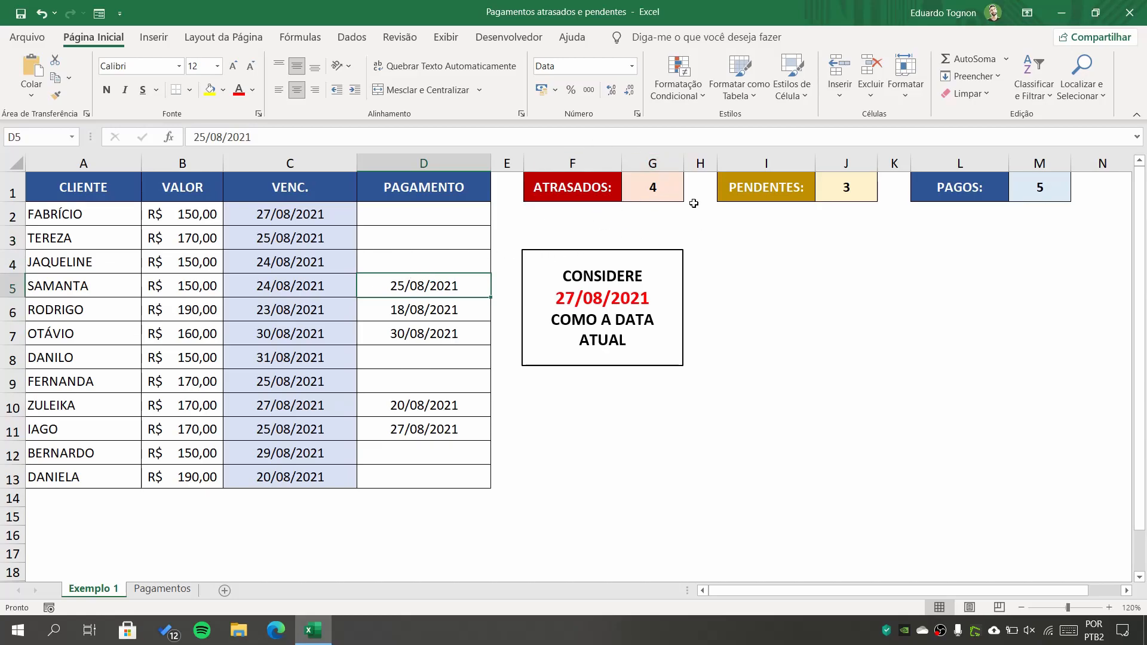
pyautogui.click(294, 209)
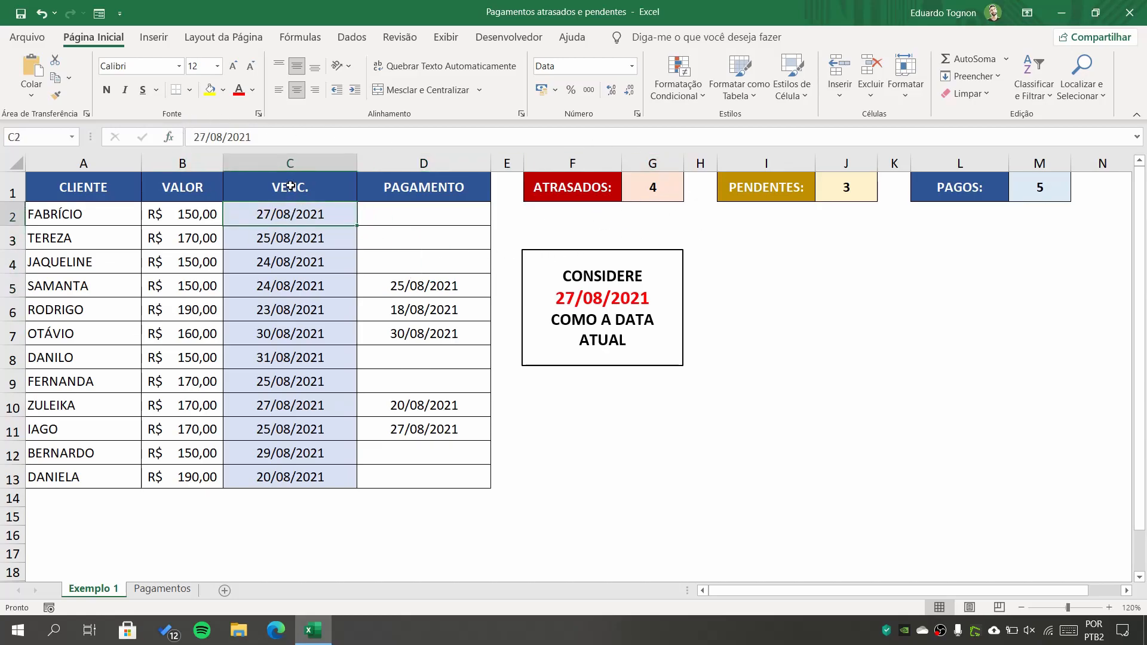
pyautogui.click(285, 161)
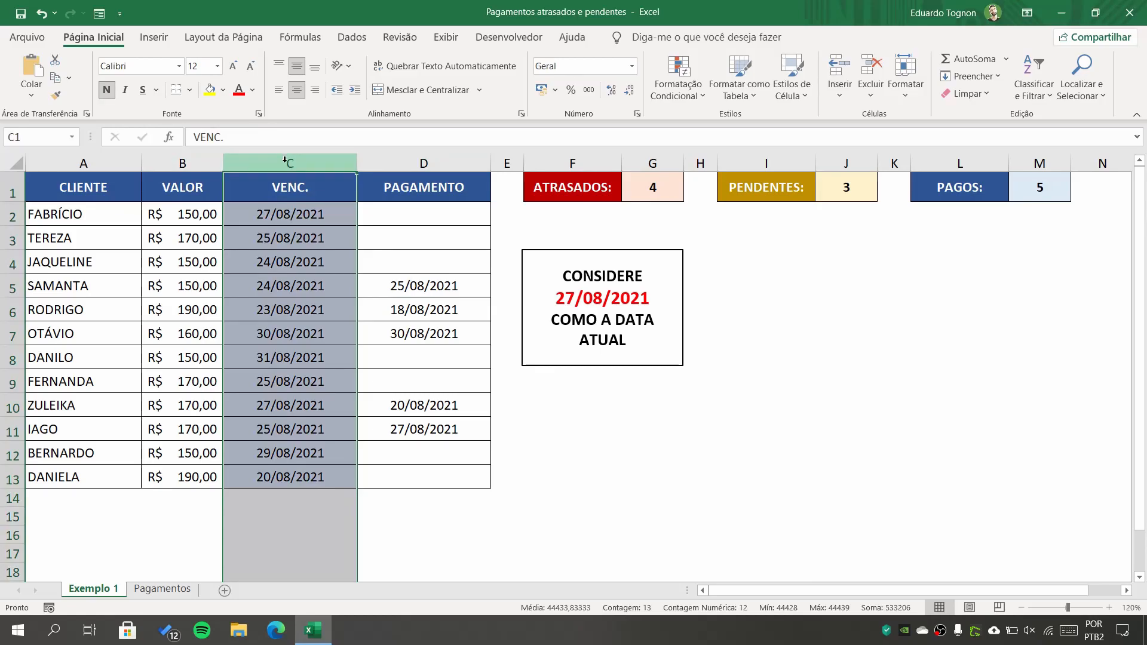
pyautogui.click(424, 217)
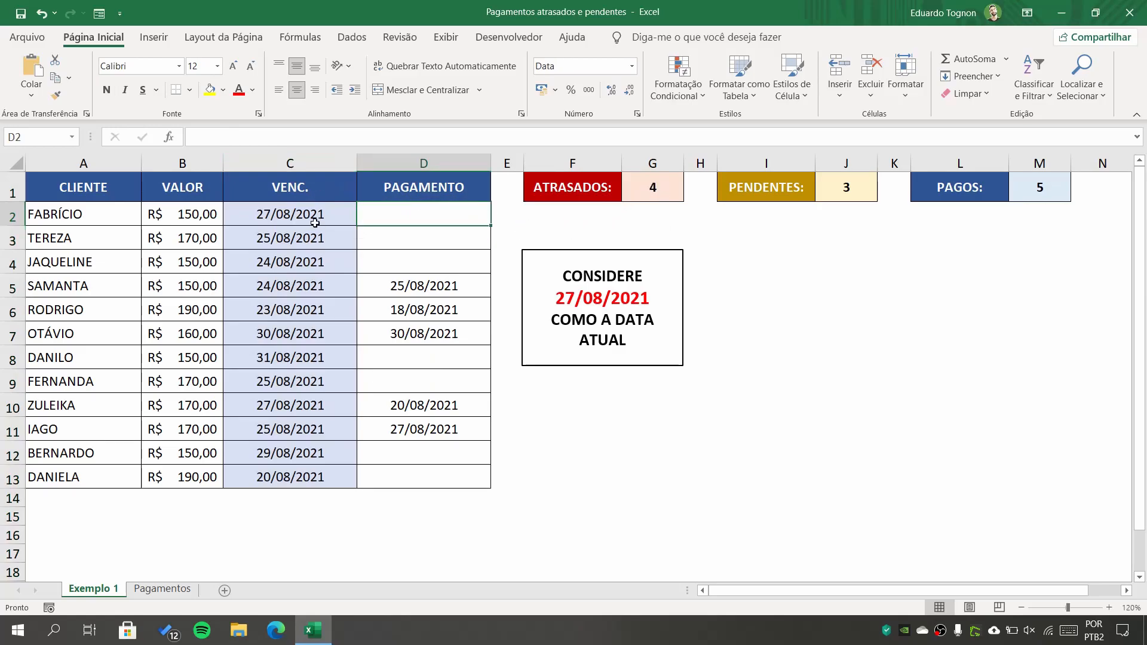
# Step: Enter 27/8 as the payment date in cell D3 for the client in row 3
pyautogui.click(301, 235)
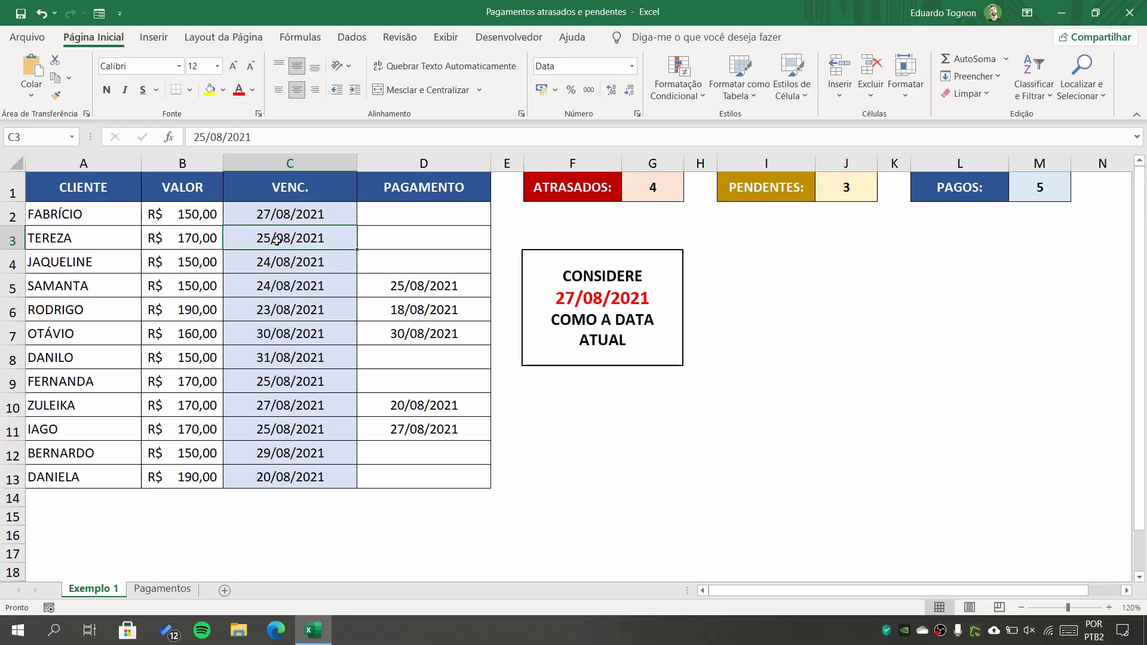
pyautogui.click(417, 240)
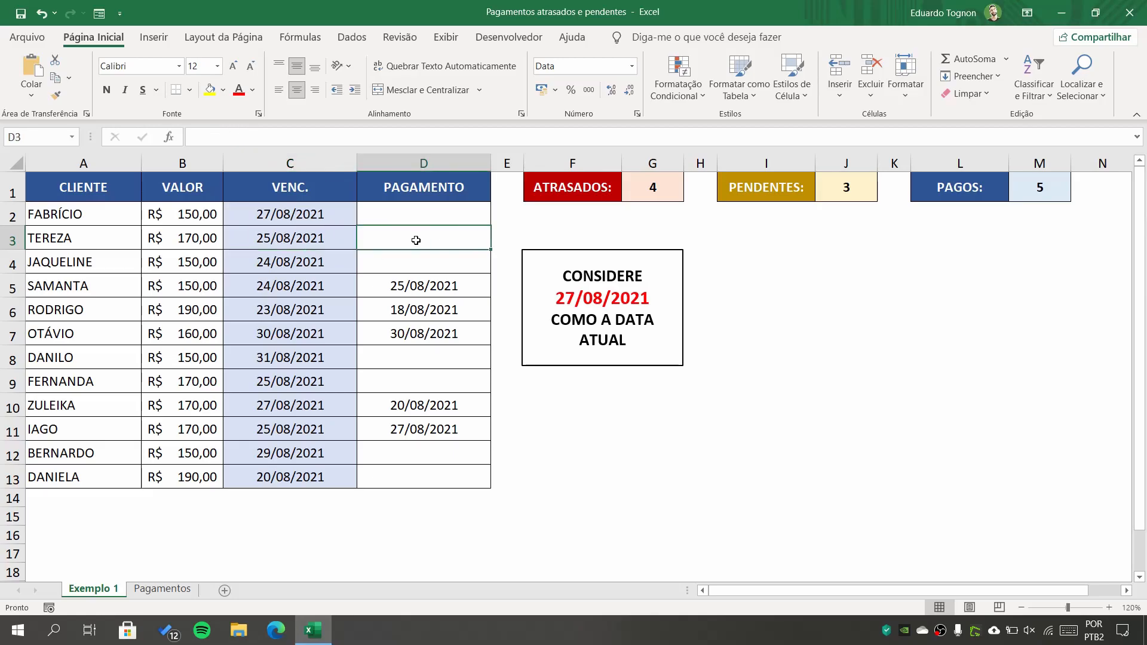
pyautogui.write('27/8')
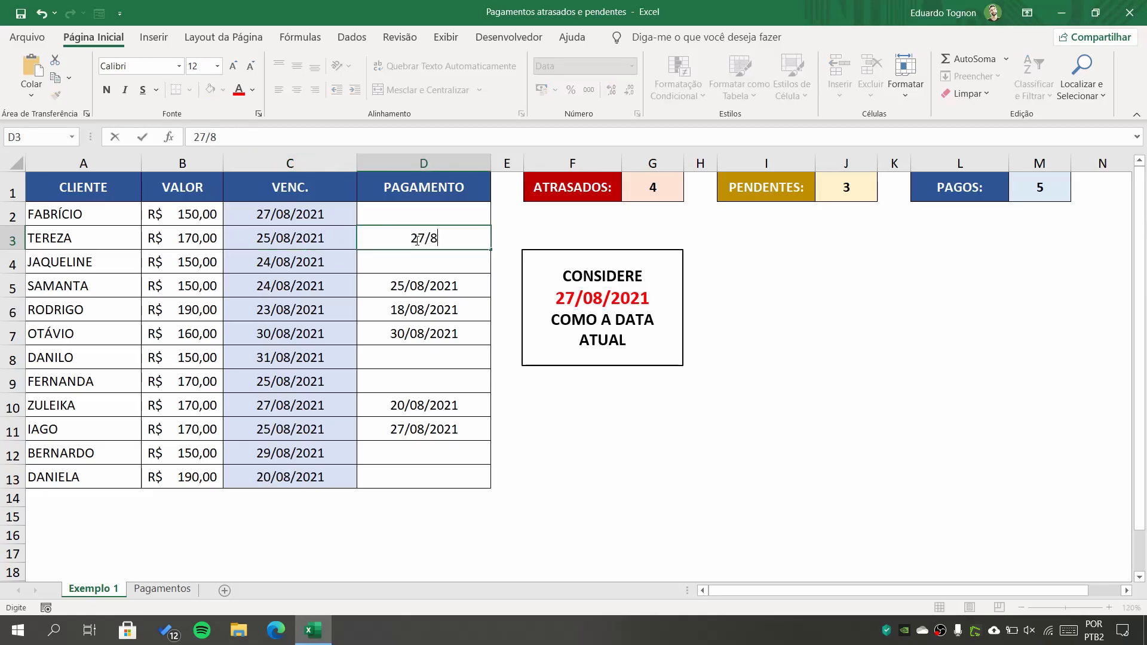
pyautogui.press('Return')
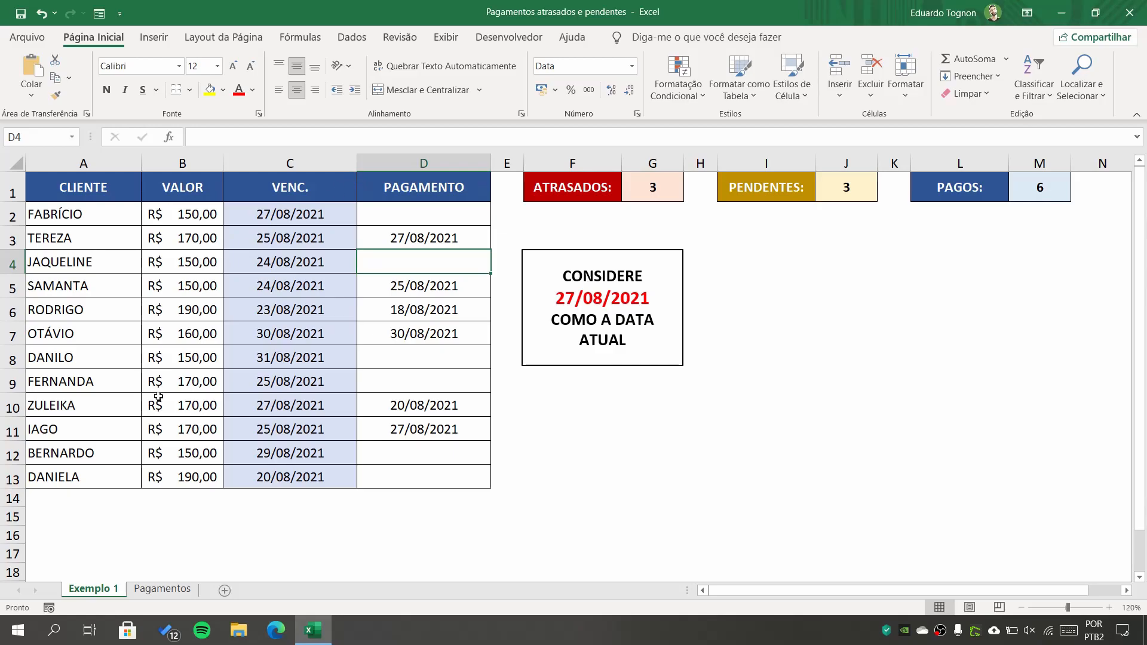
# Step: Switch to the Pagamentos sheet and set its zoom to 120%
pyautogui.click(162, 589)
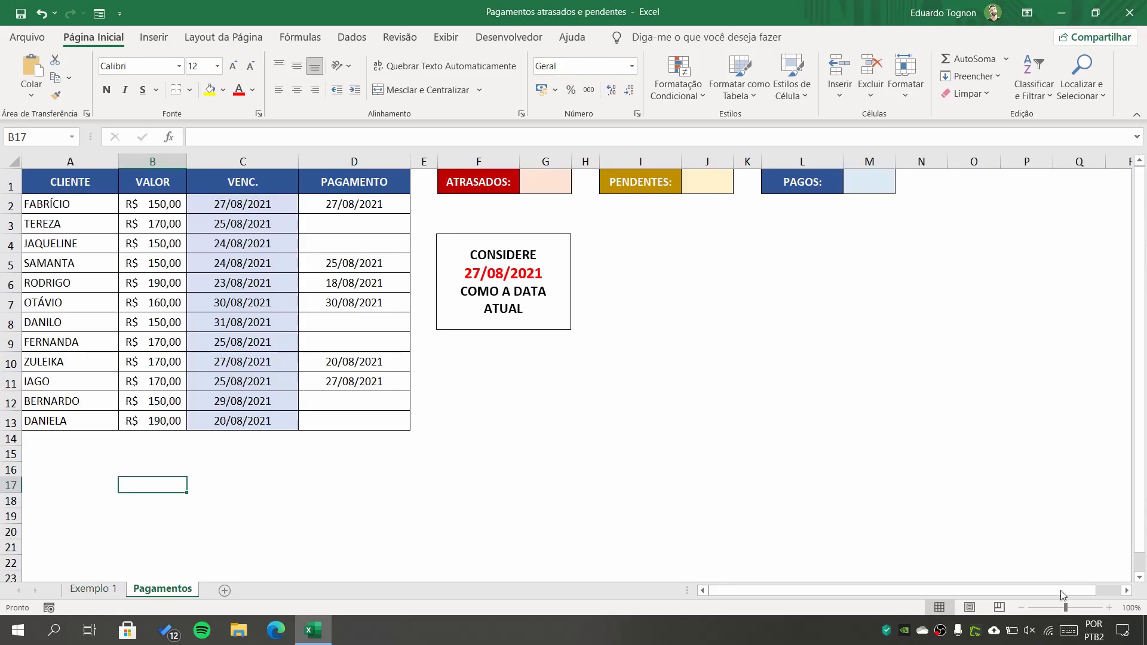
pyautogui.click(1109, 607)
pyautogui.click(1109, 608)
pyautogui.click(1109, 608)
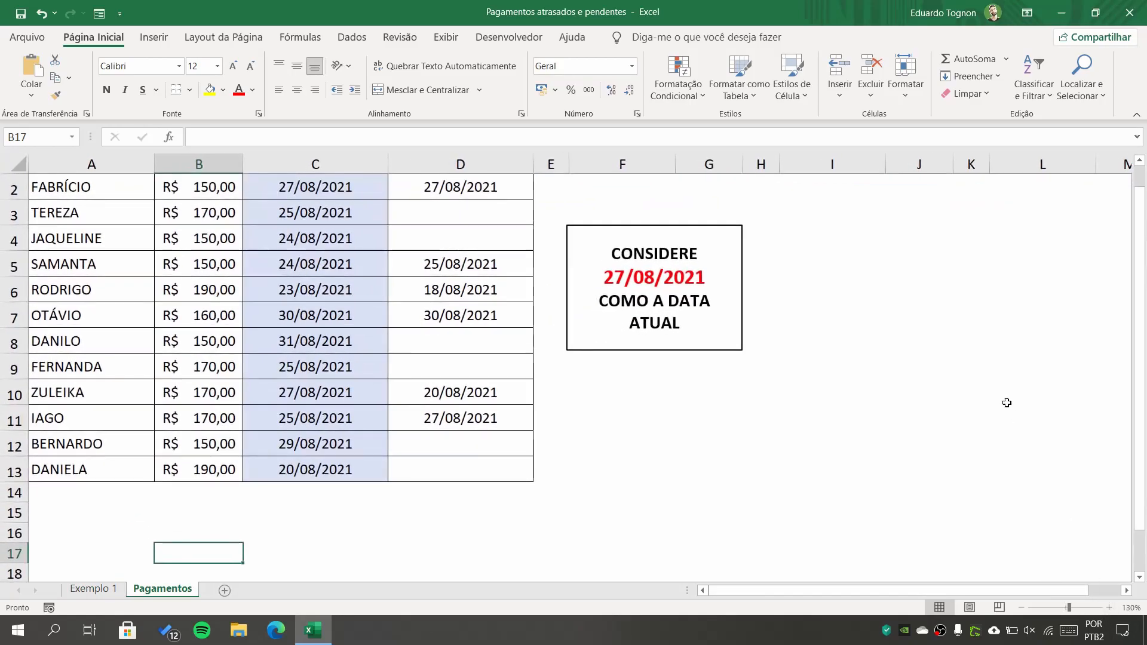
pyautogui.scroll(1, 1008, 404)
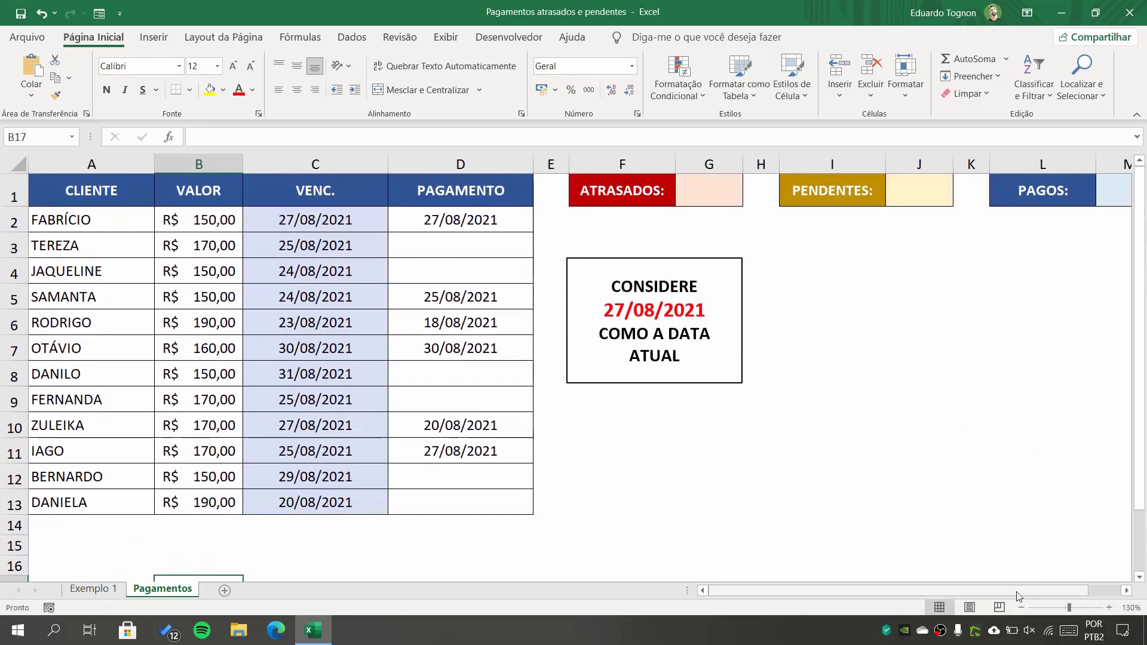
pyautogui.click(1022, 607)
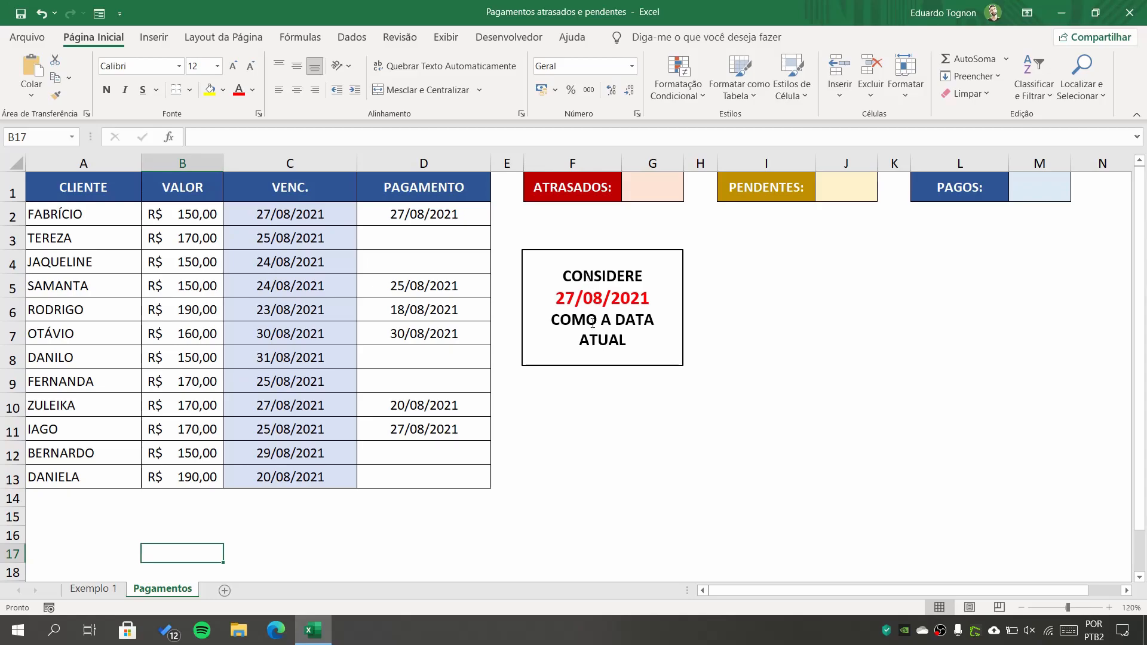
# Step: Examine the VENC. and PAGAMENTO columns to identify overdue clients for the ATRASADOS count, comparing due dates with blank payment cells
pyautogui.click(634, 177)
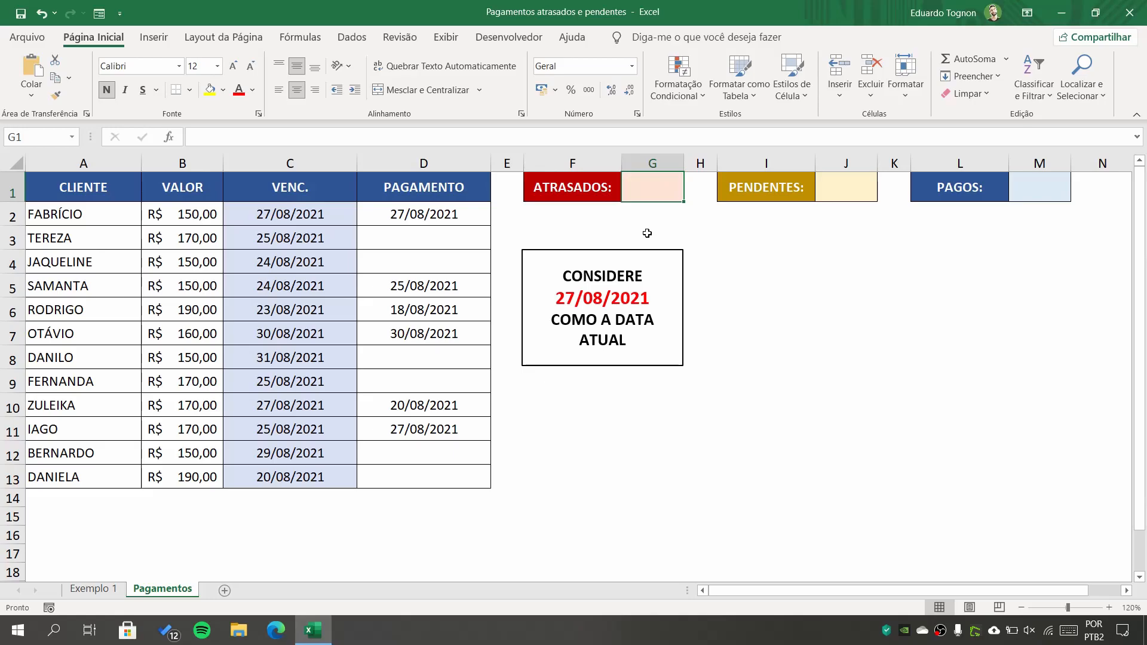
pyautogui.click(290, 164)
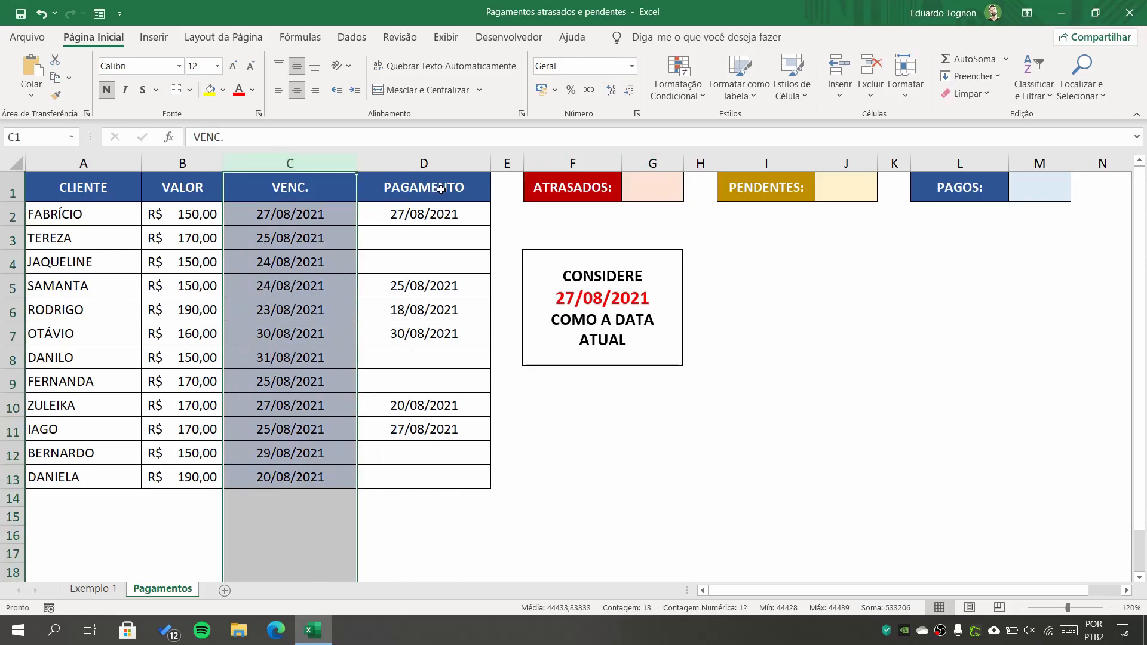
pyautogui.click(442, 162)
pyautogui.click(316, 160)
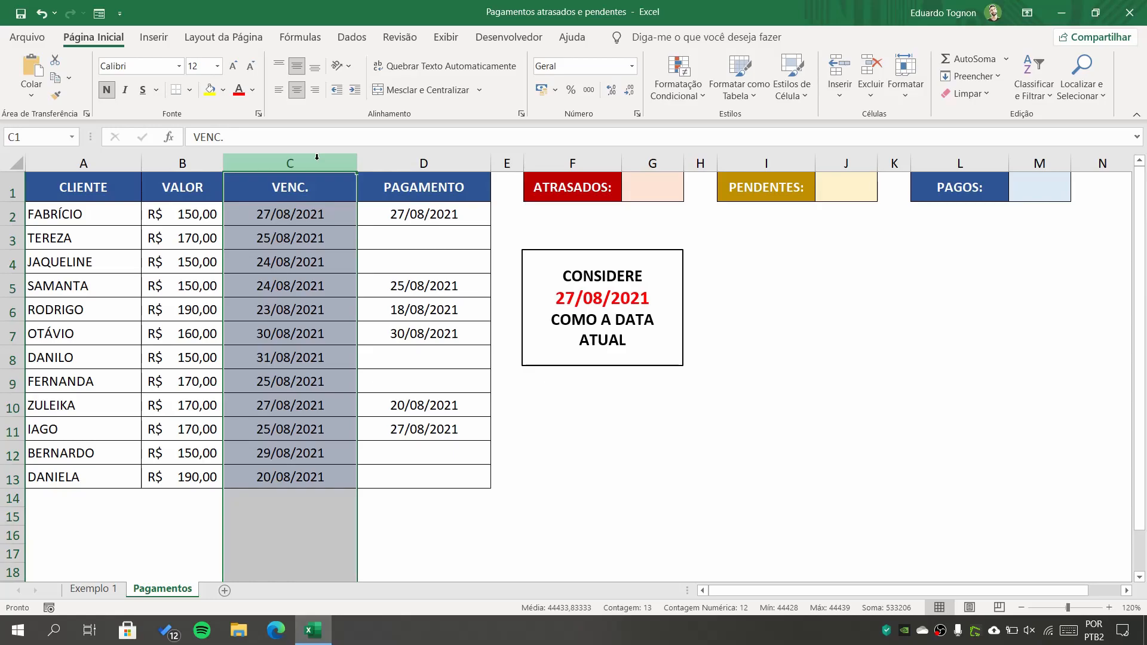
pyautogui.click(472, 161)
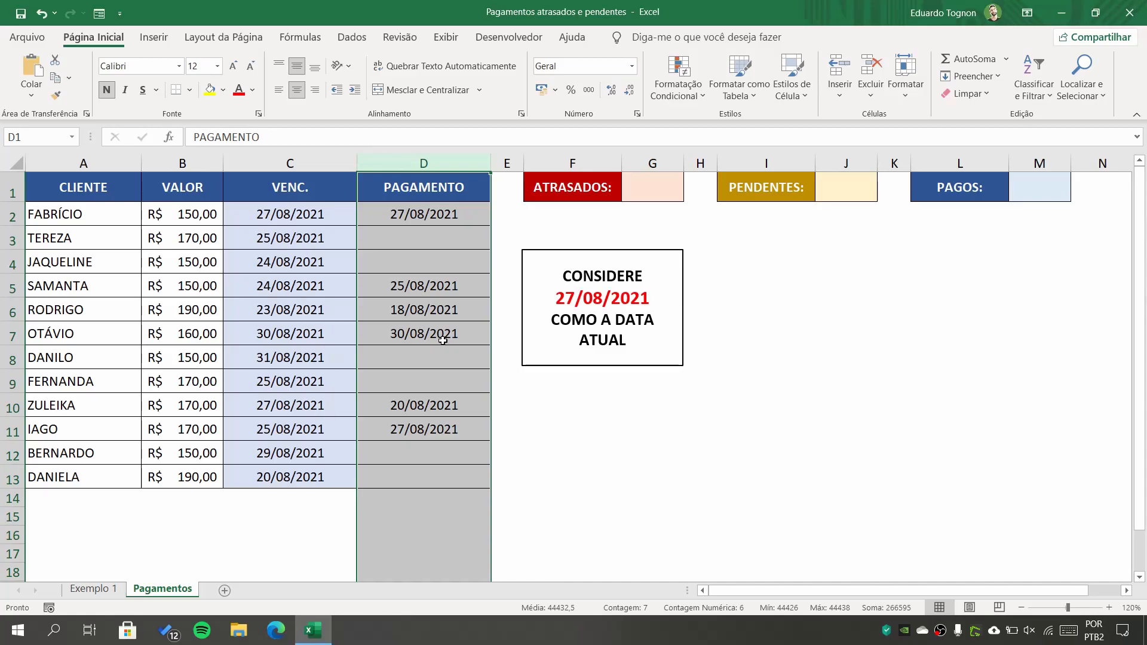
pyautogui.click(435, 318)
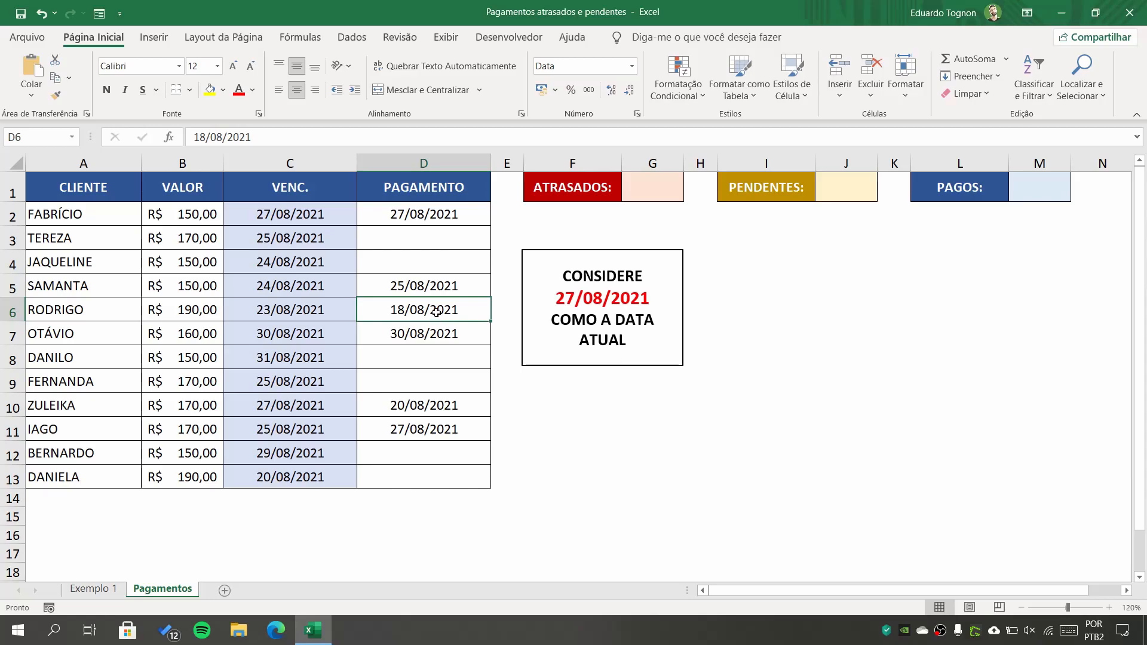
pyautogui.click(405, 157)
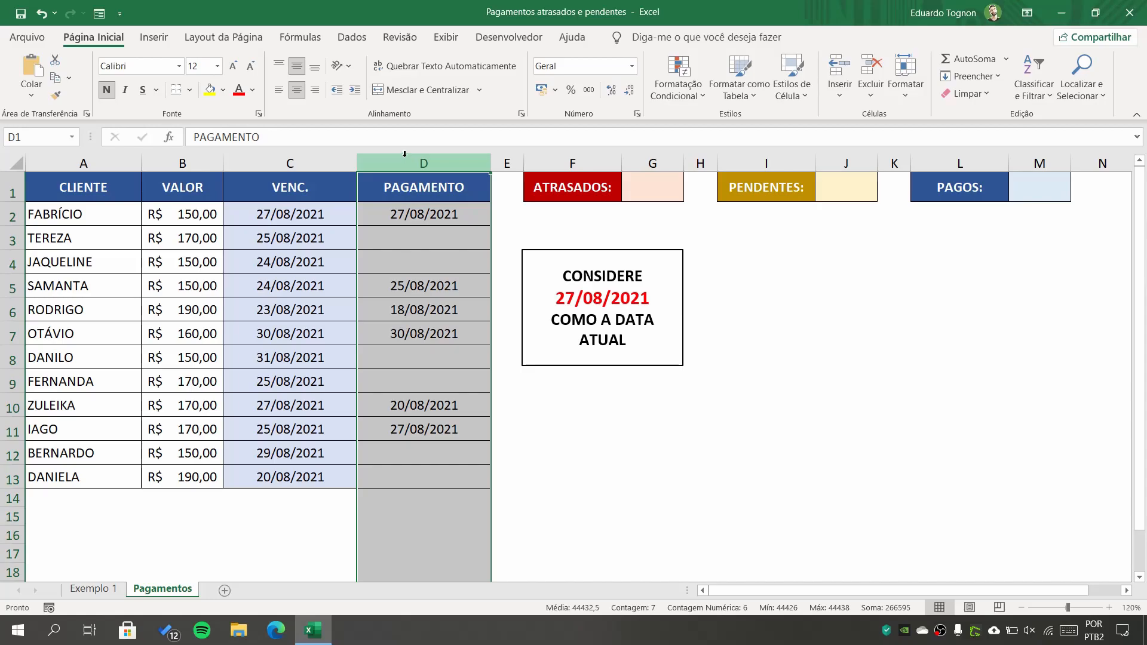
pyautogui.click(425, 239)
pyautogui.click(306, 244)
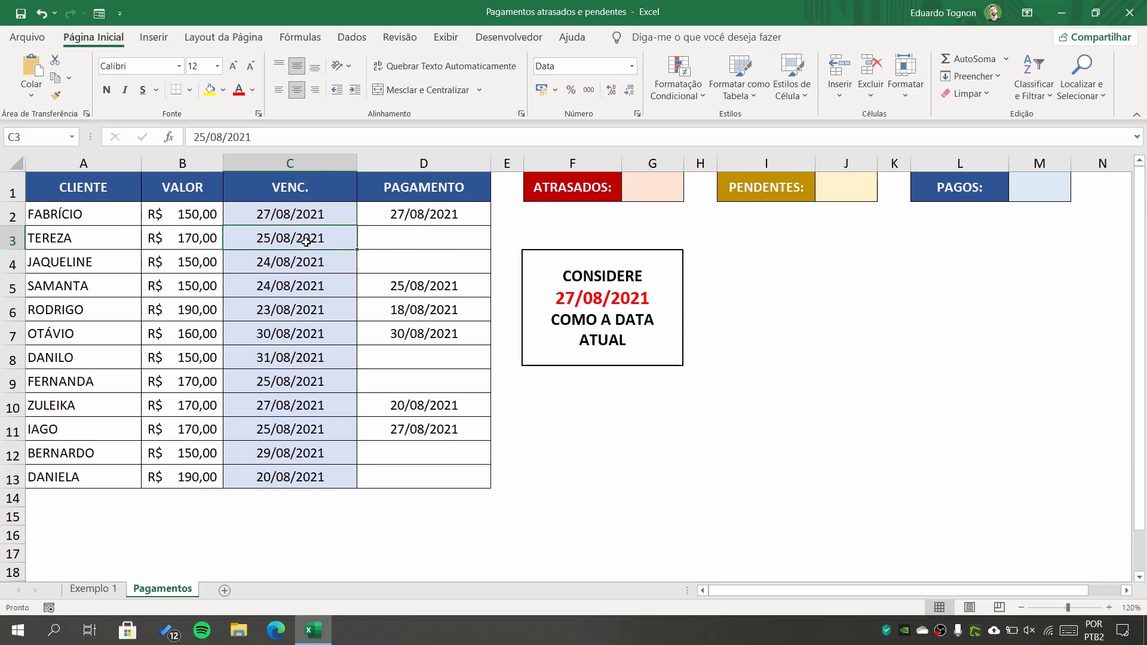
pyautogui.click(442, 237)
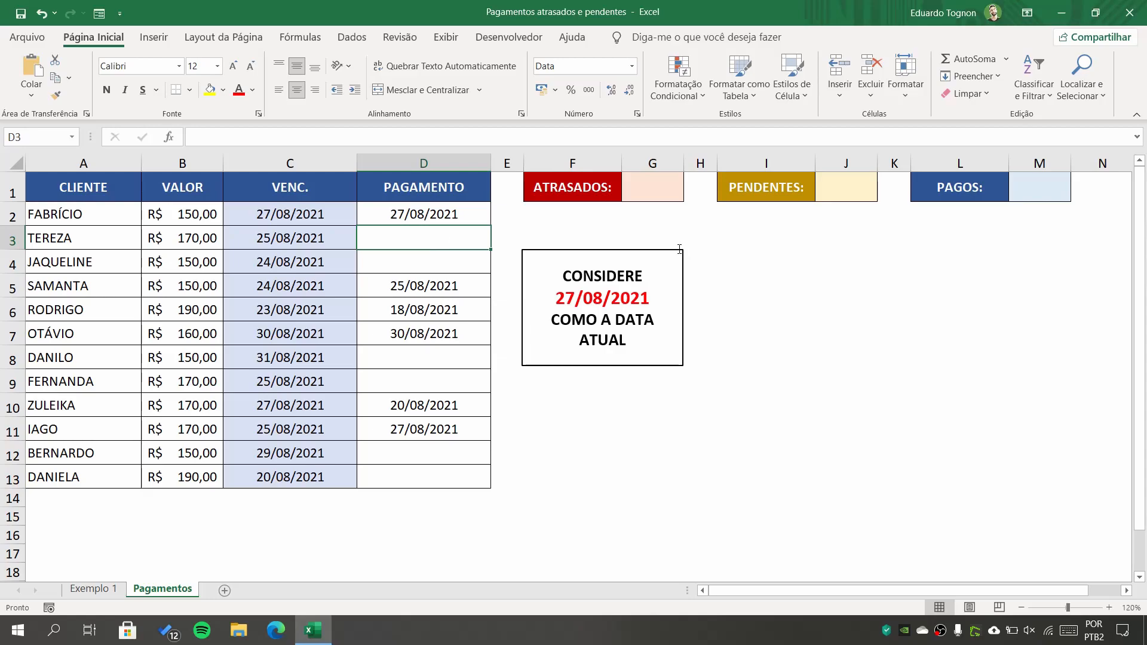
pyautogui.click(646, 188)
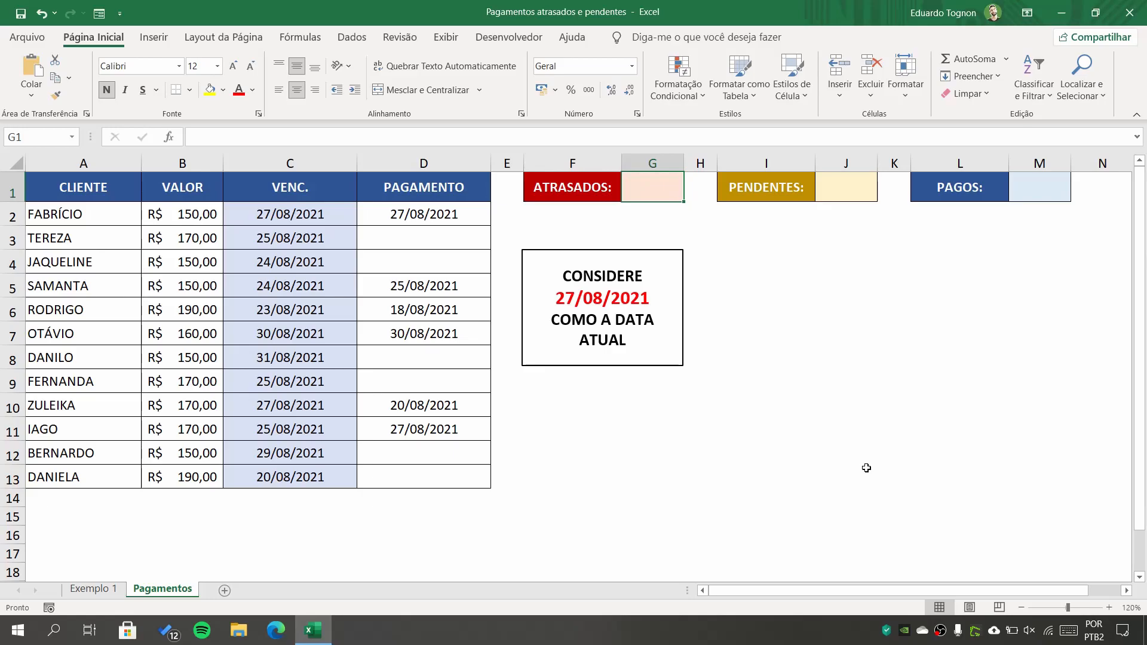
pyautogui.click(261, 159)
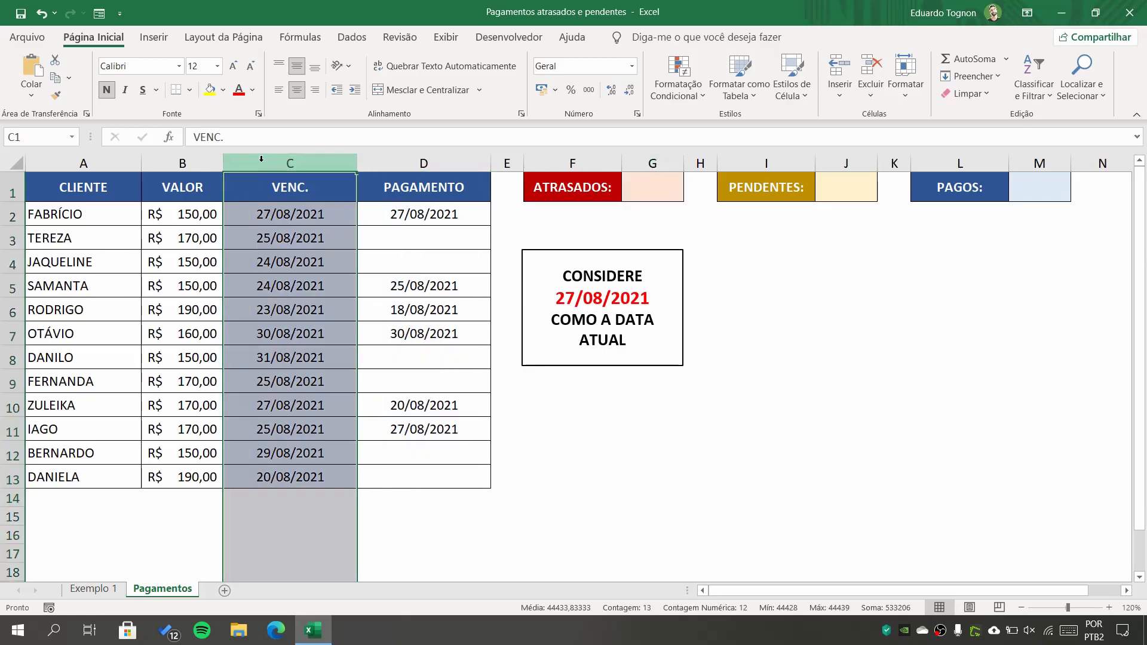
pyautogui.click(423, 163)
pyautogui.click(440, 237)
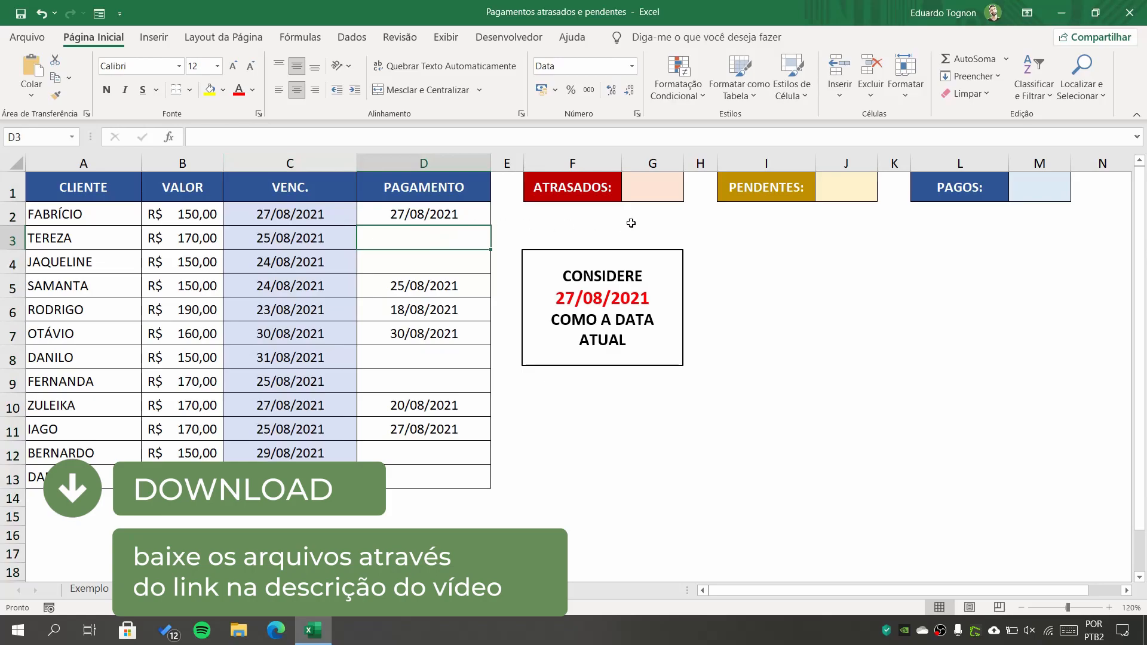
# Step: Start a CONT.SES formula in cell G1 for ATRASADOS with the VENC. dates C2:C13 as the first criteria range
pyautogui.click(656, 190)
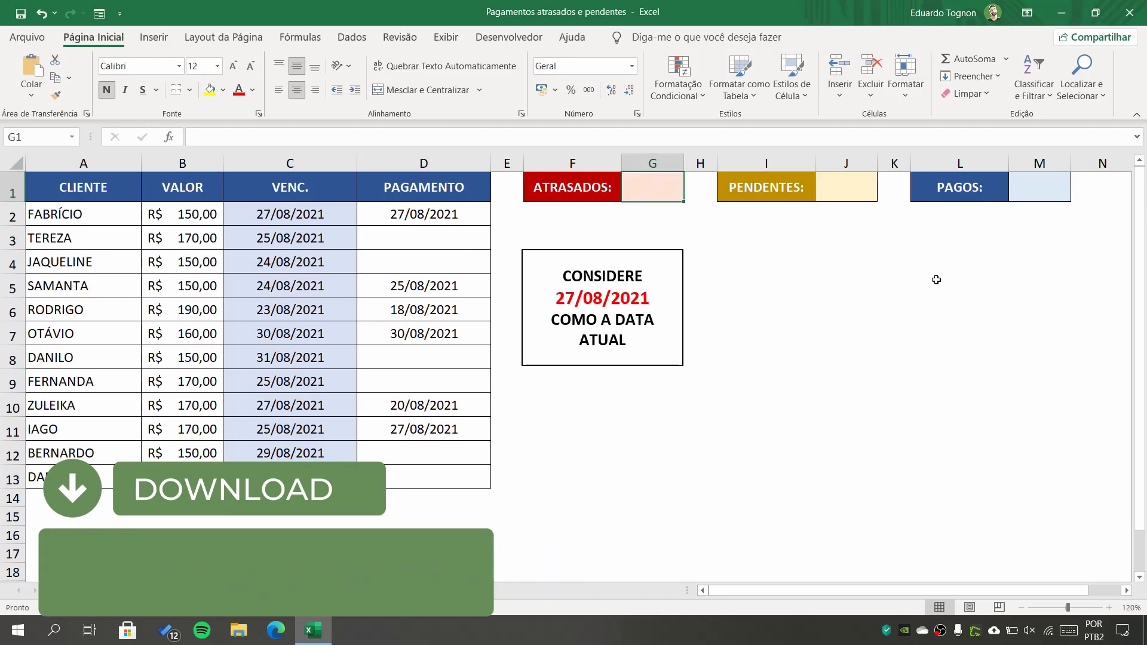
pyautogui.write('=')
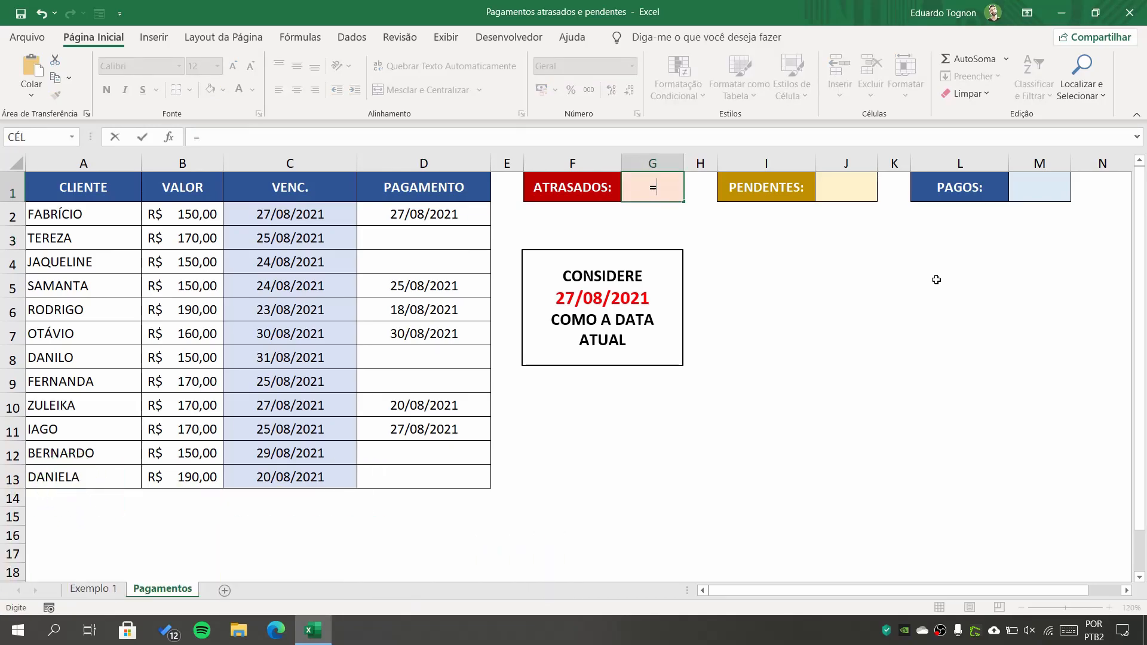
pyautogui.write('CON')
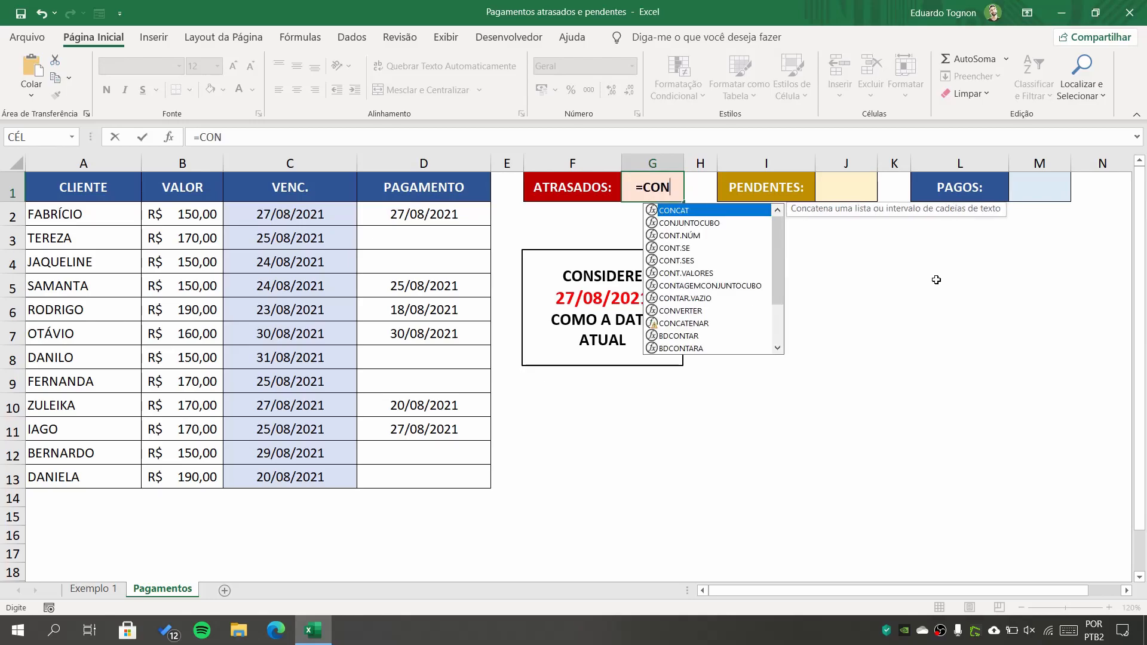
pyautogui.press('BackSpace')
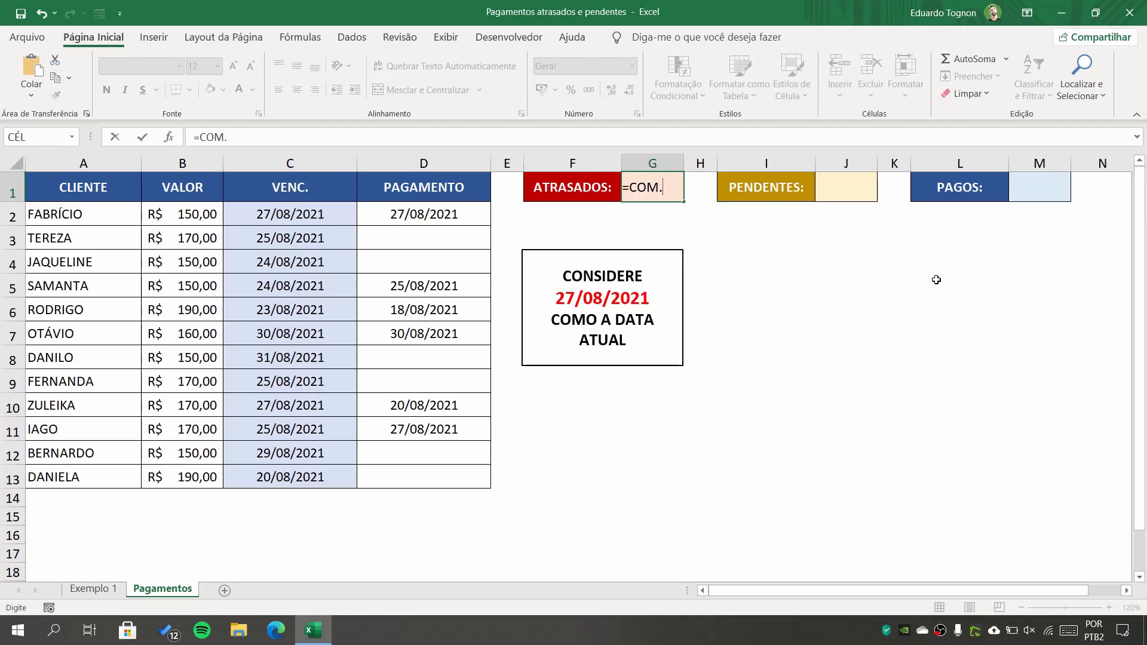
pyautogui.write('M')
pyautogui.press('BackSpace')
pyautogui.write('N')
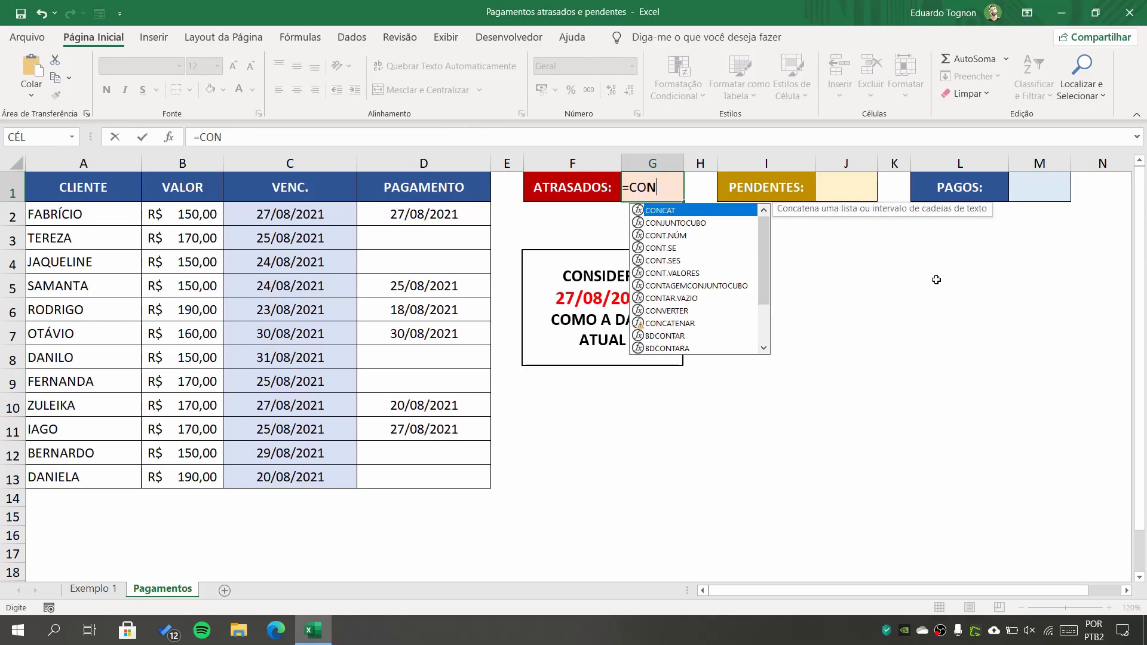
pyautogui.write('T.SES')
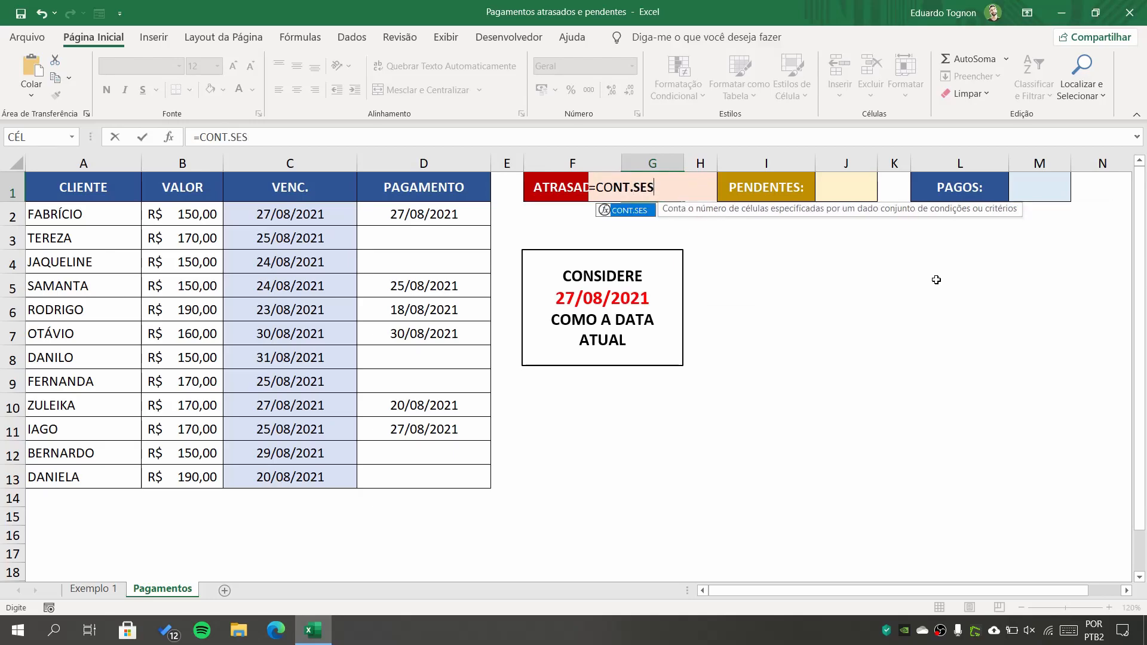
pyautogui.write('(')
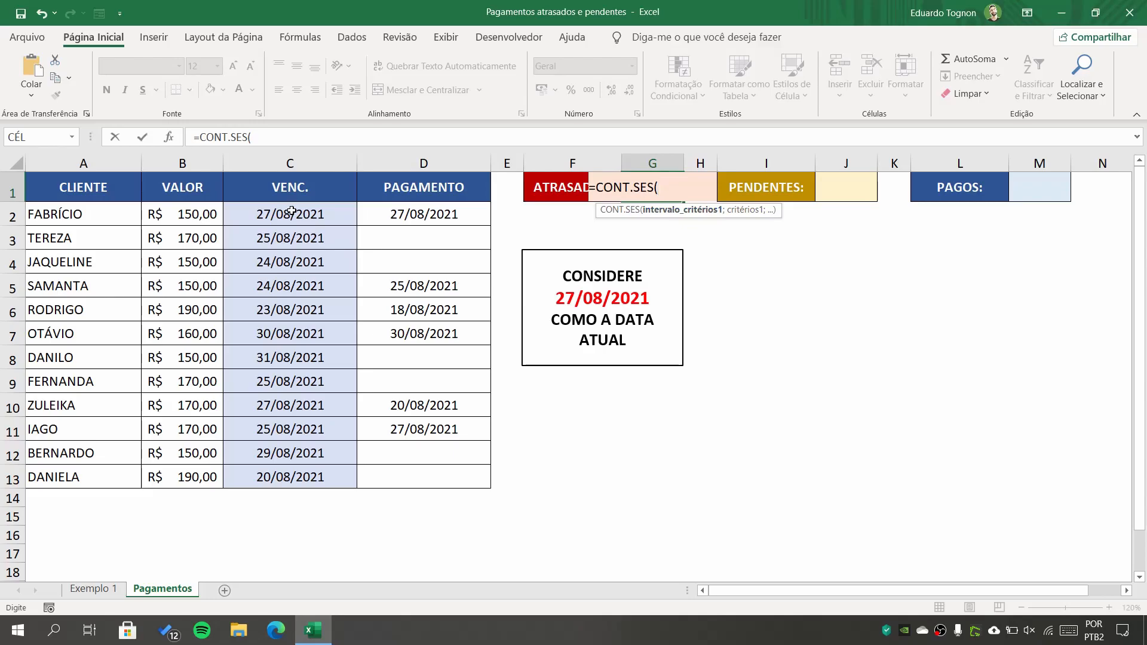
pyautogui.moveTo(310, 212); pyautogui.dragTo(304, 476)
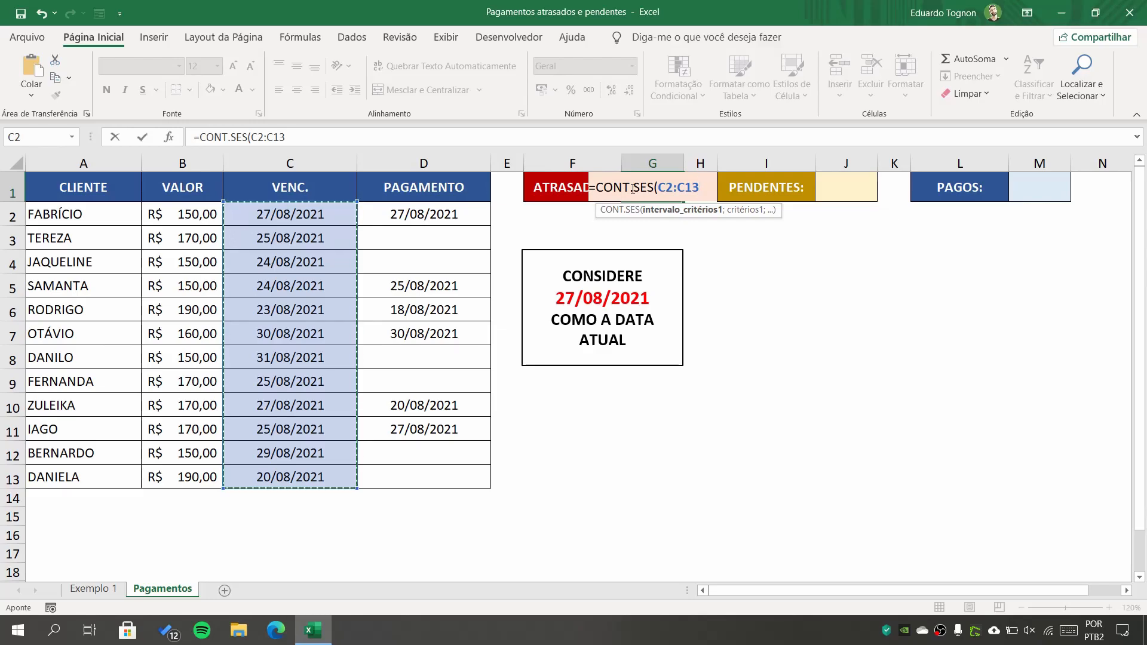
# Step: Lock the first criteria range in the G1 formula as the absolute reference $C$2:$C$13
pyautogui.click(668, 190)
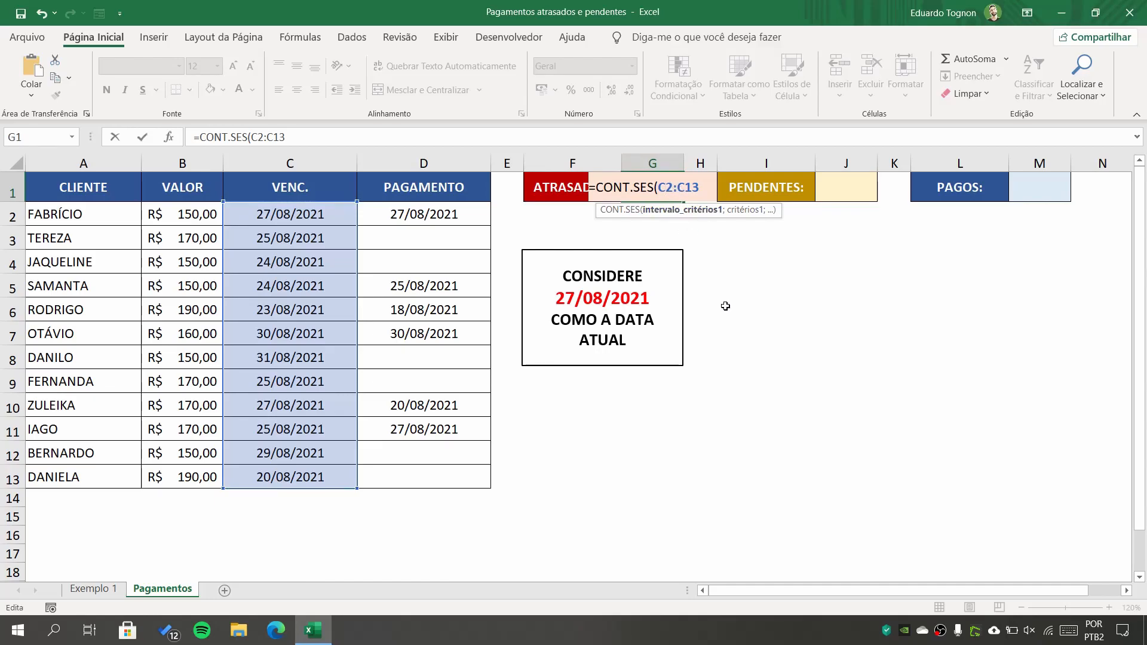
pyautogui.press('F4')
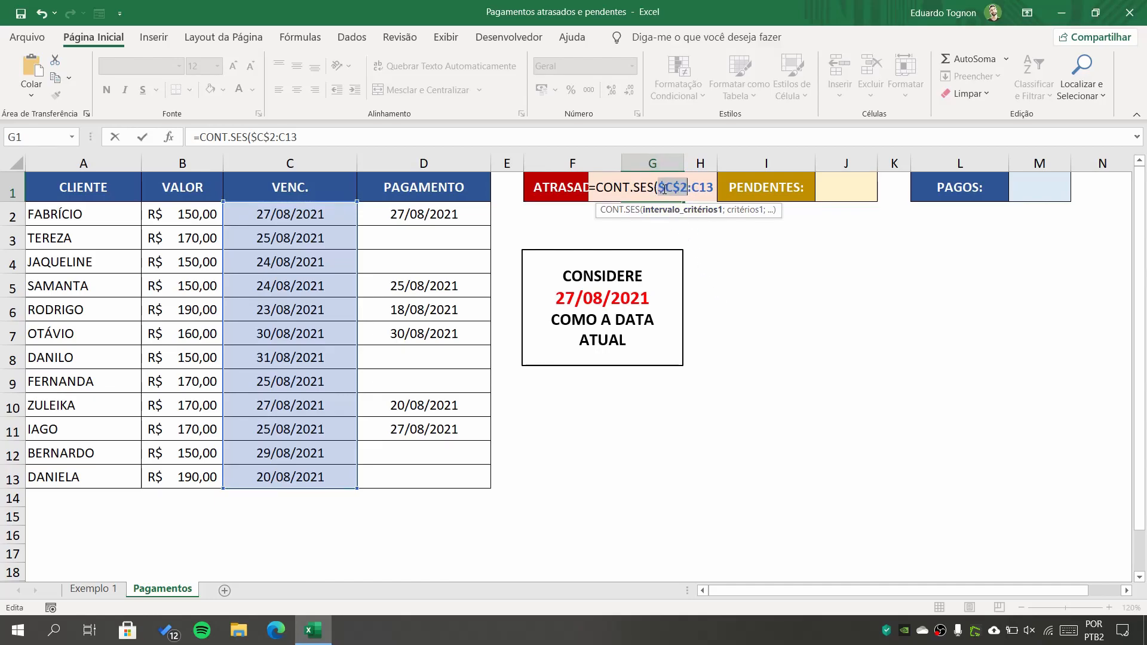
pyautogui.click(698, 192)
pyautogui.press('F4')
pyautogui.click(634, 190)
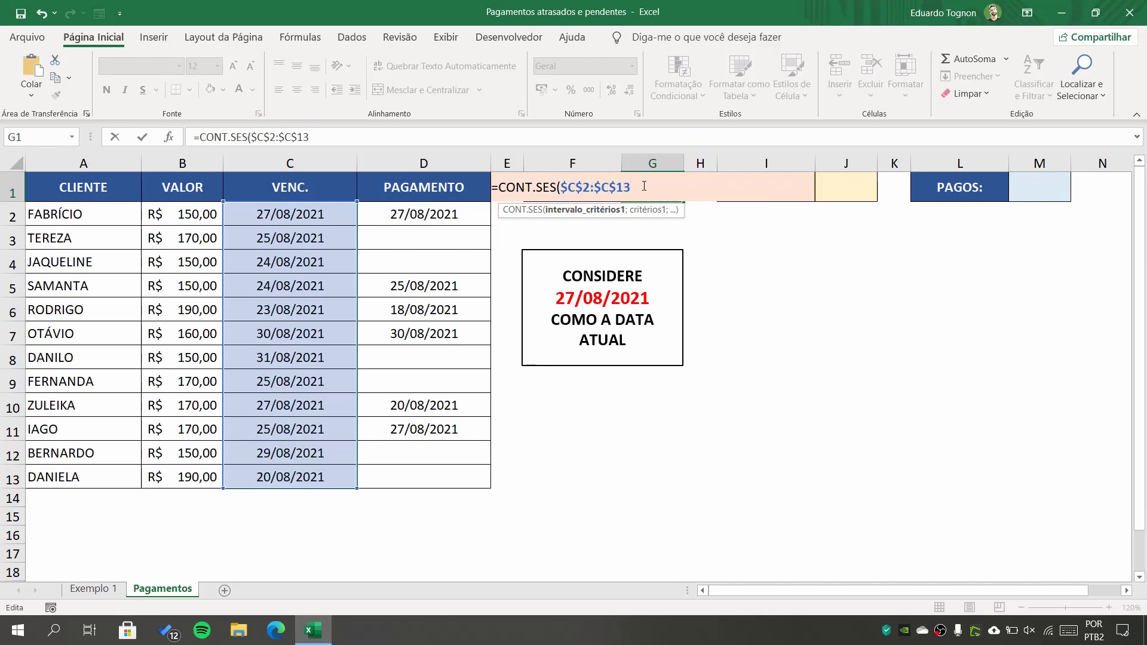
# Step: Add "<"&HOJE() as the first criterion of the G1 formula, matching due dates earlier than today
pyautogui.write(';')
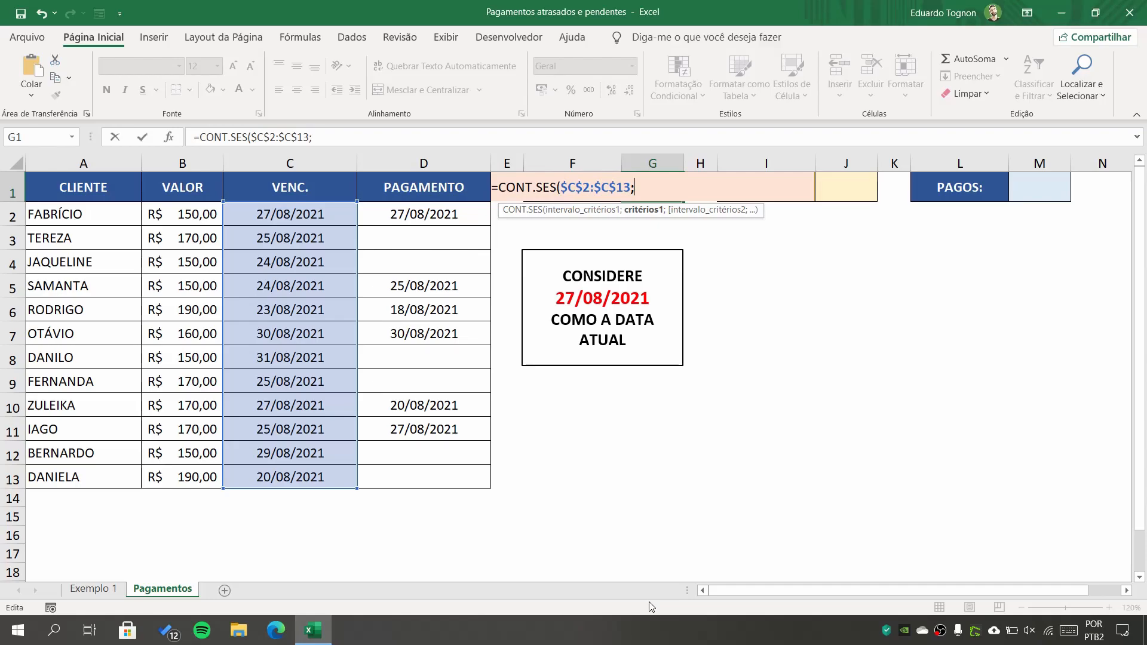
pyautogui.write('"<"')
pyautogui.write('&')
pyautogui.write('HOJE')
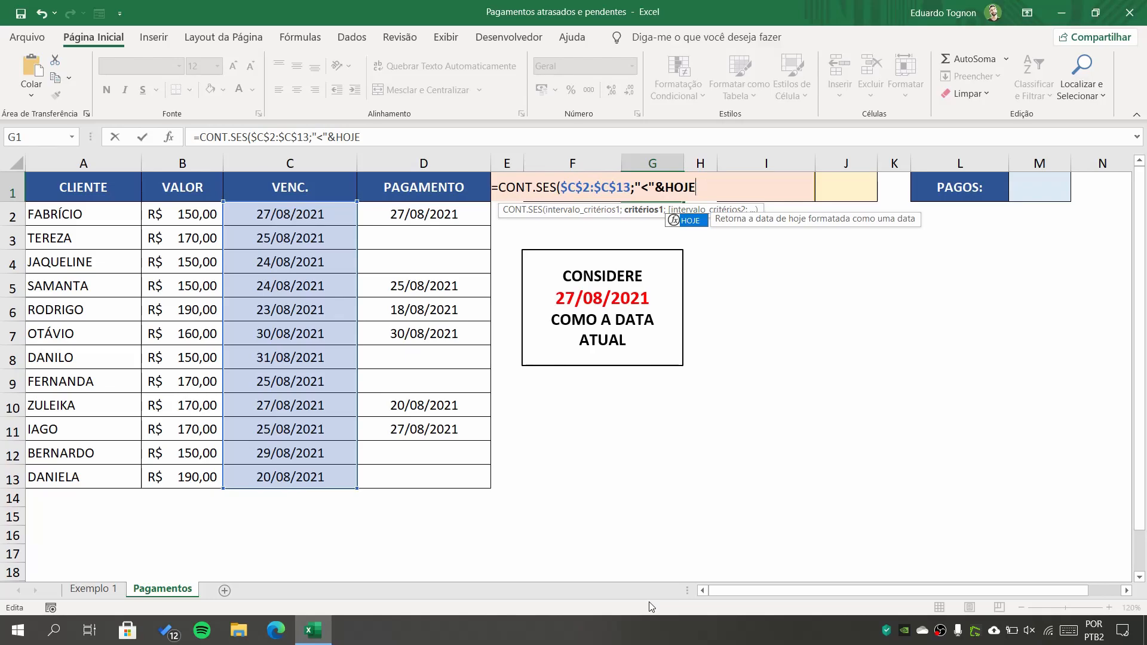
pyautogui.write('(')
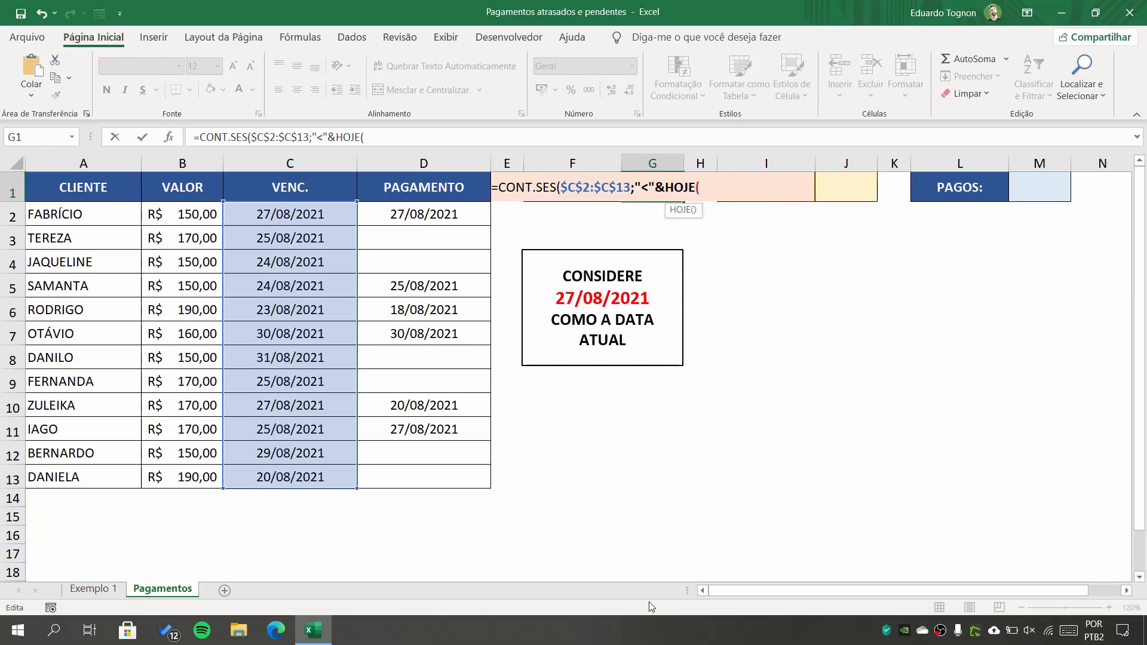
pyautogui.write(')')
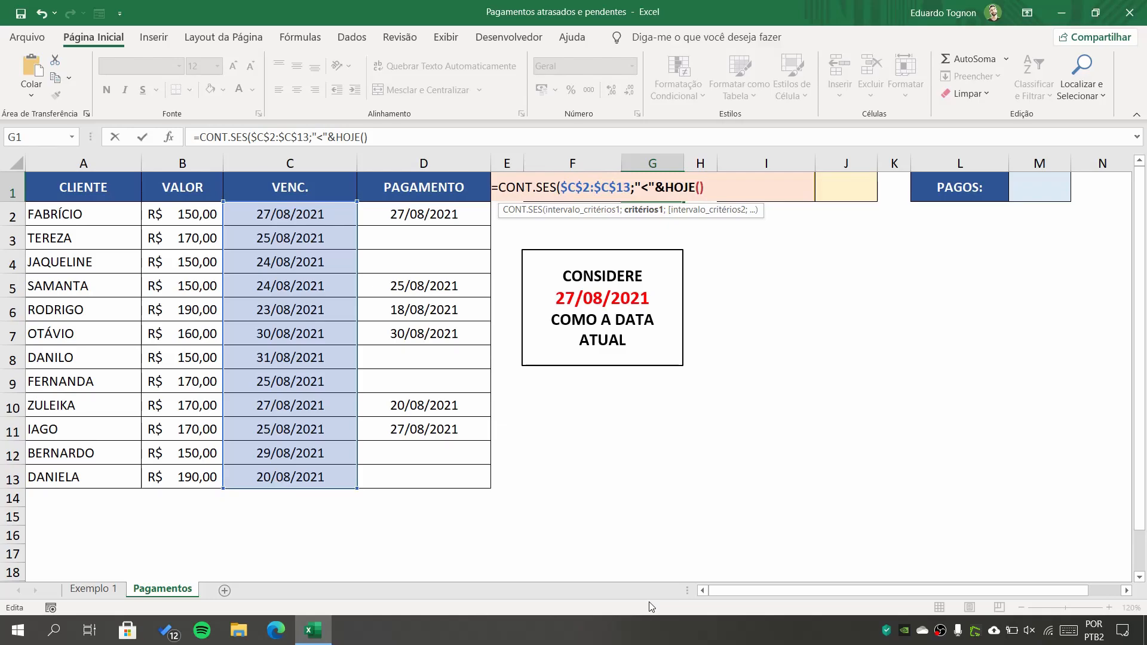
# Step: Add the PAGAMENTO column cells as the second criteria range of the G1 formula, locked as $D$2:$D$13
pyautogui.write(';')
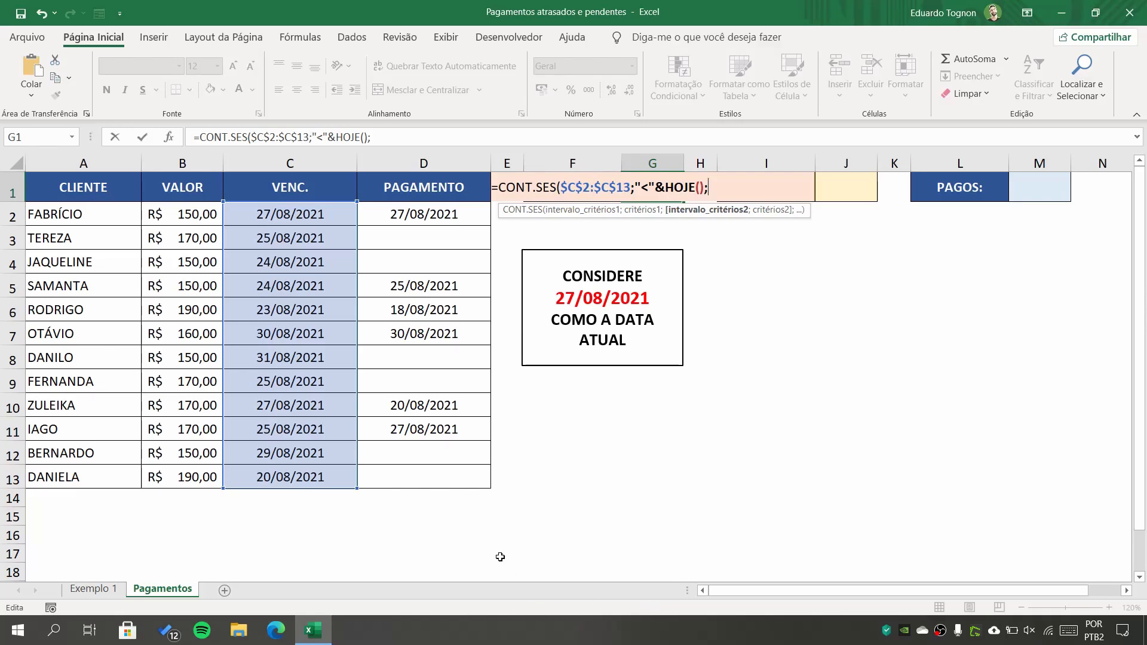
pyautogui.click(442, 210)
pyautogui.moveTo(442, 210); pyautogui.dragTo(451, 474)
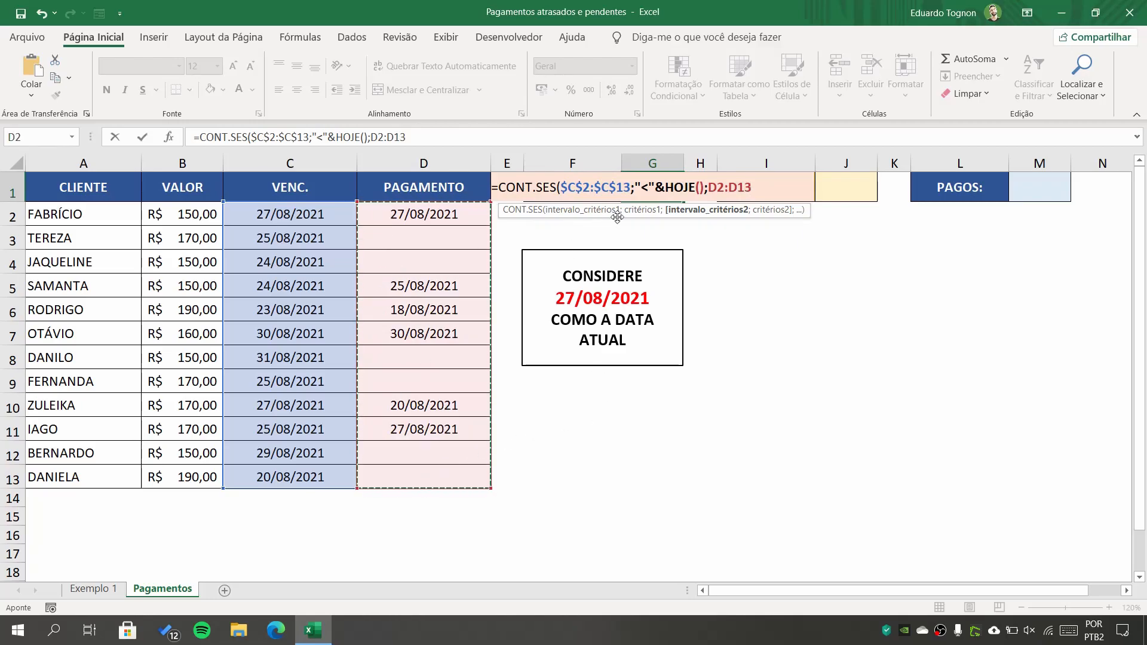
pyautogui.click(717, 187)
pyautogui.doubleClick(717, 186)
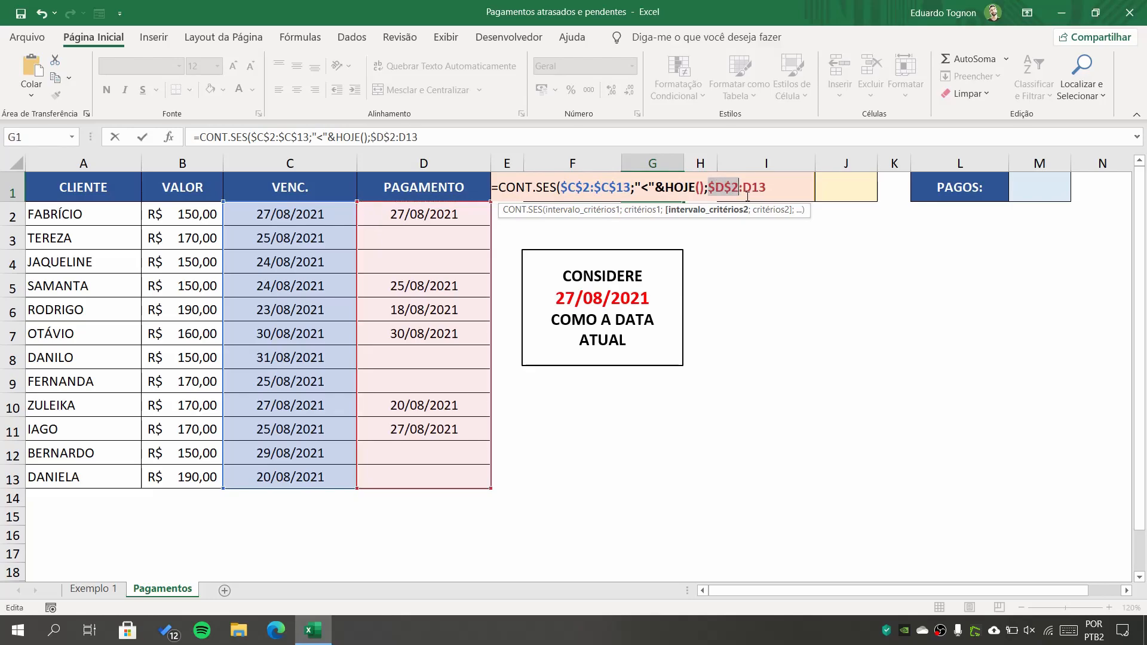
pyautogui.press('F4')
pyautogui.click(789, 187)
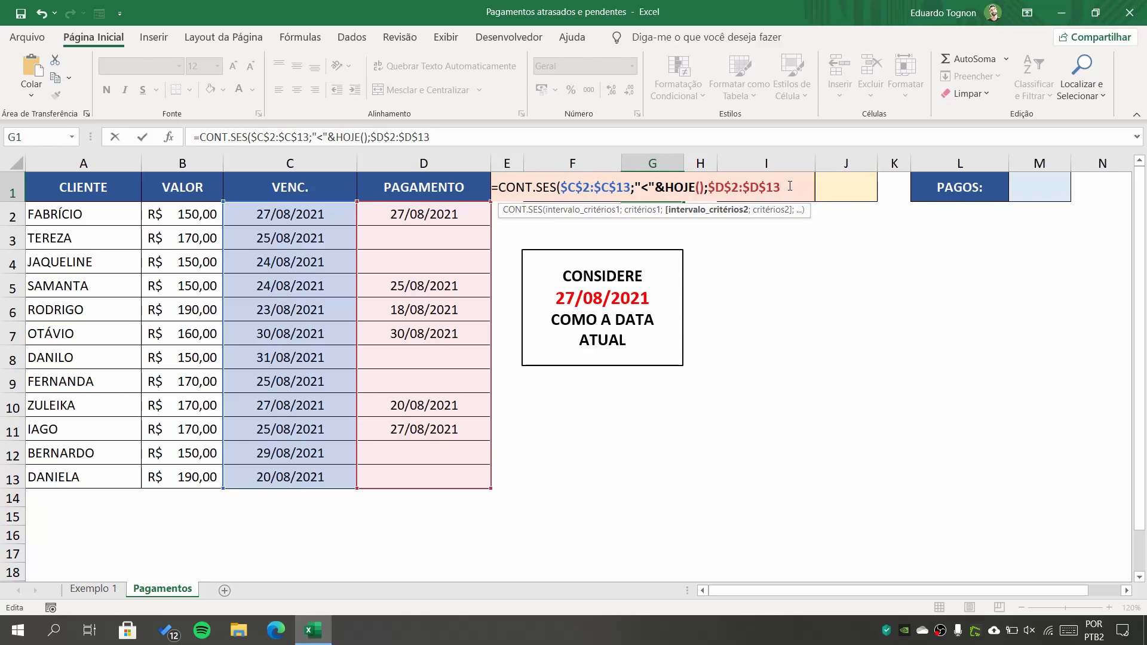
# Step: Set the second criterion to empty text "" for blank payment cells and complete the CONT.SES formula in G1
pyautogui.write(';')
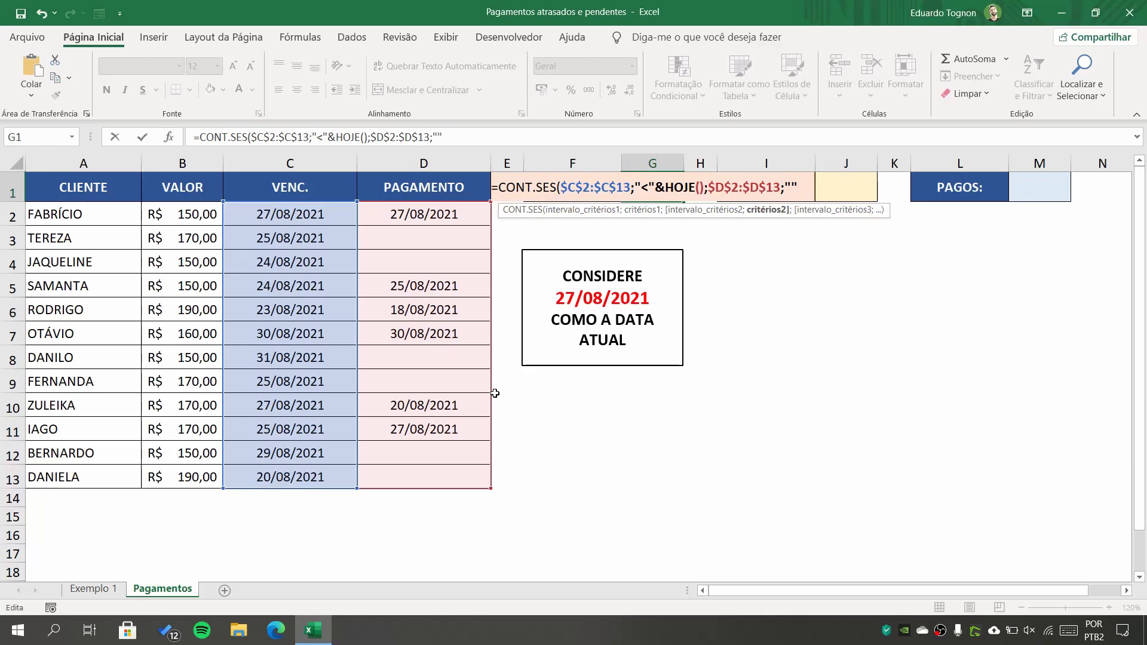
pyautogui.write(')')
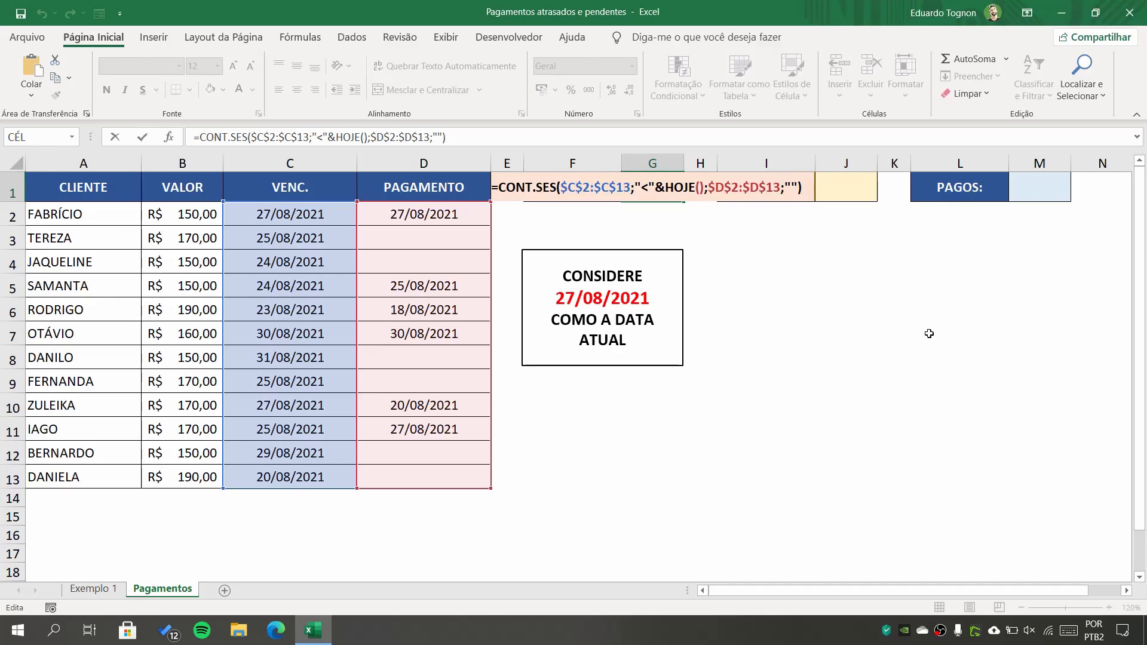
pyautogui.press('BackSpace')
pyautogui.write(')')
pyautogui.press('Return')
# Step: Check the ATRASADOS formula against the table by reviewing past due dates with blank payments in rows 3, 4, 9 and 13
pyautogui.click(650, 191)
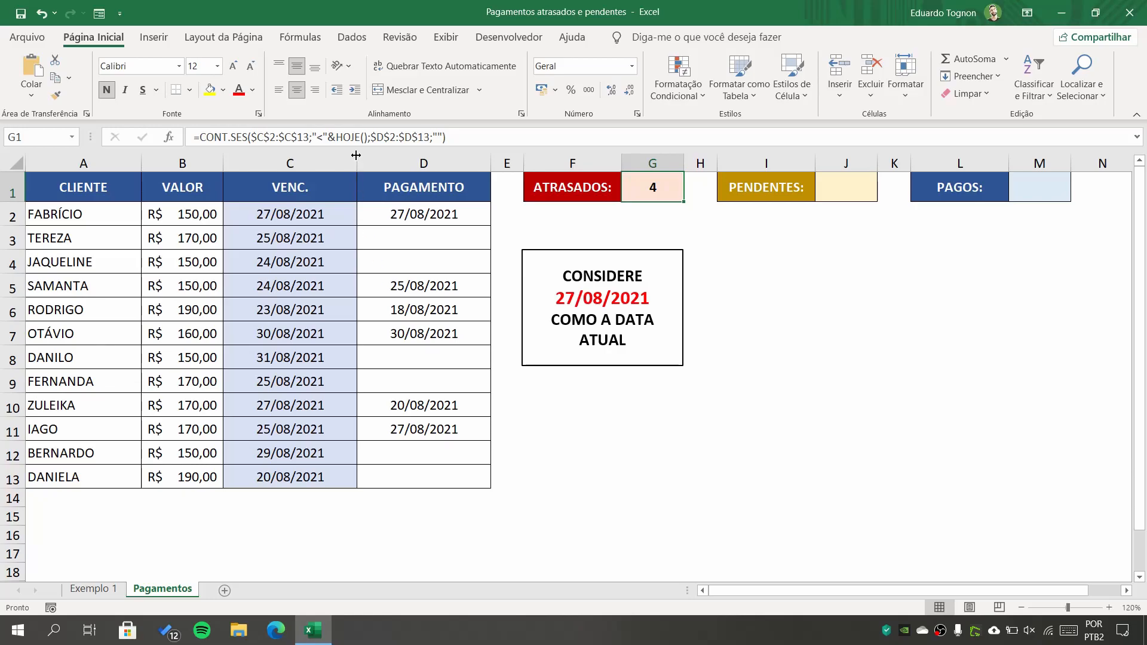
pyautogui.click(430, 160)
pyautogui.click(318, 238)
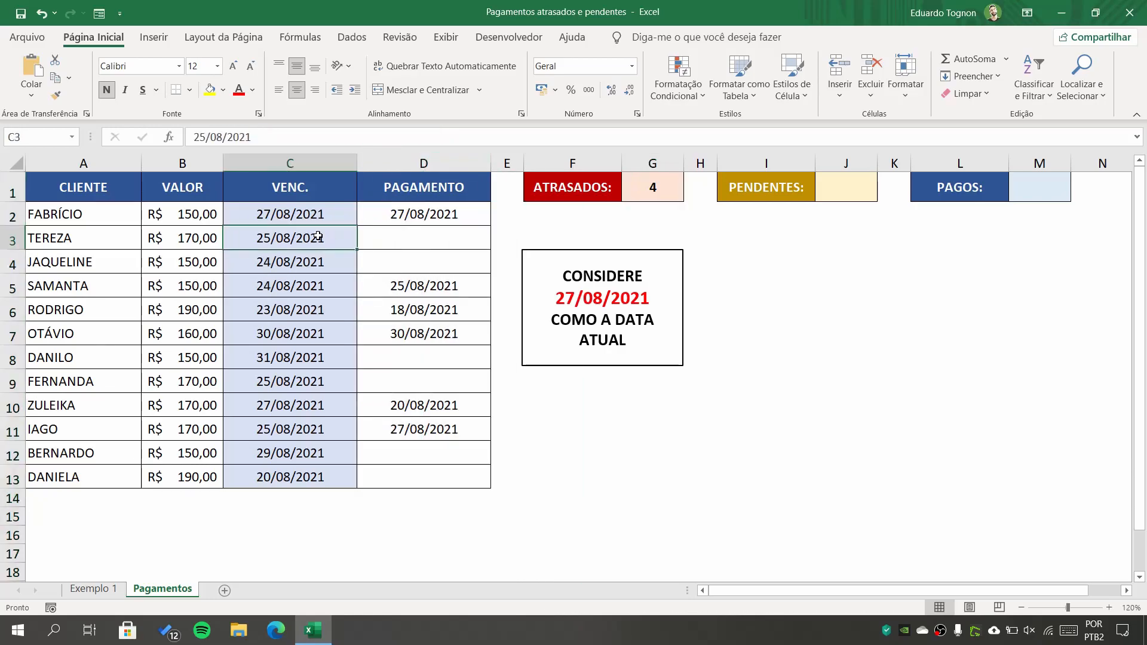
pyautogui.moveTo(318, 237); pyautogui.dragTo(311, 262)
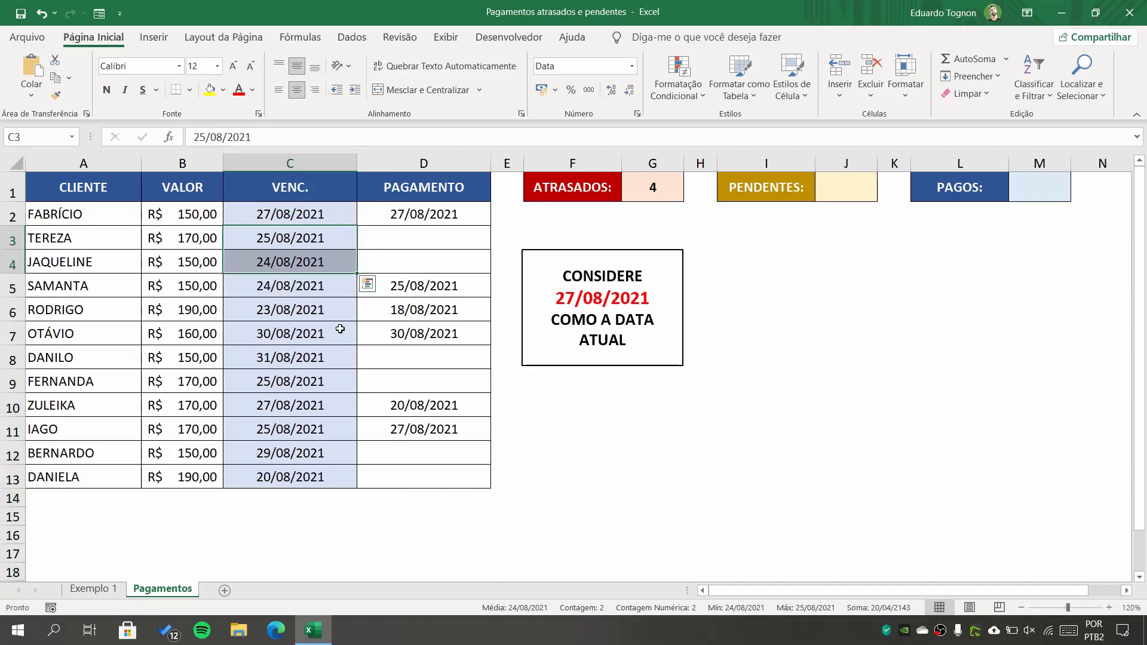
pyautogui.click(305, 380)
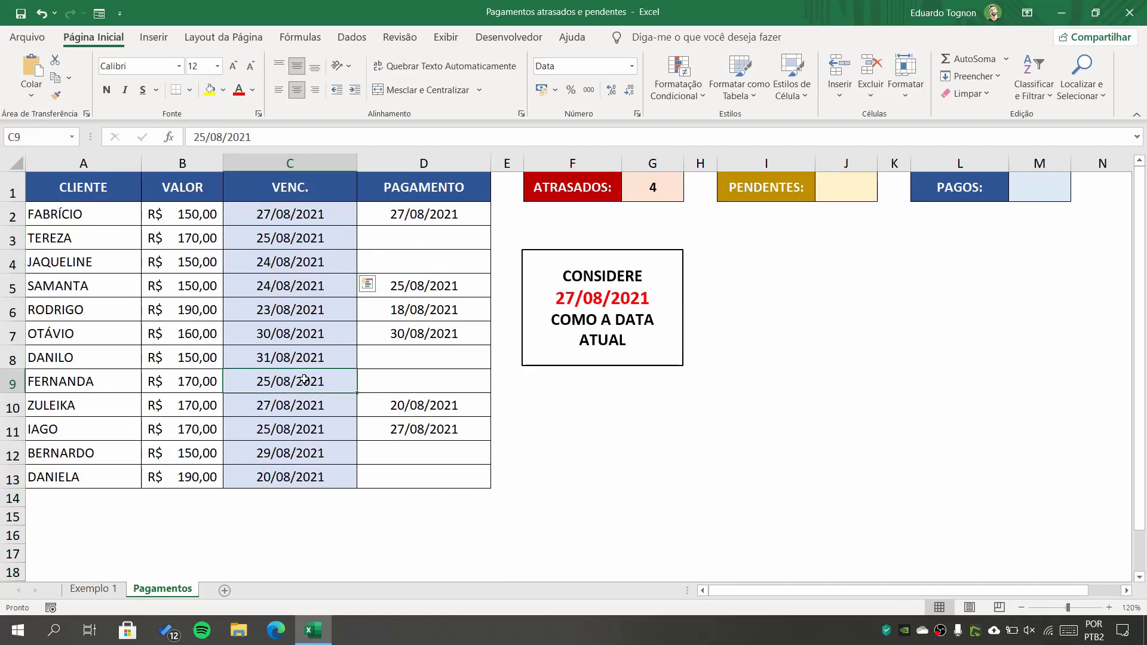
pyautogui.click(402, 376)
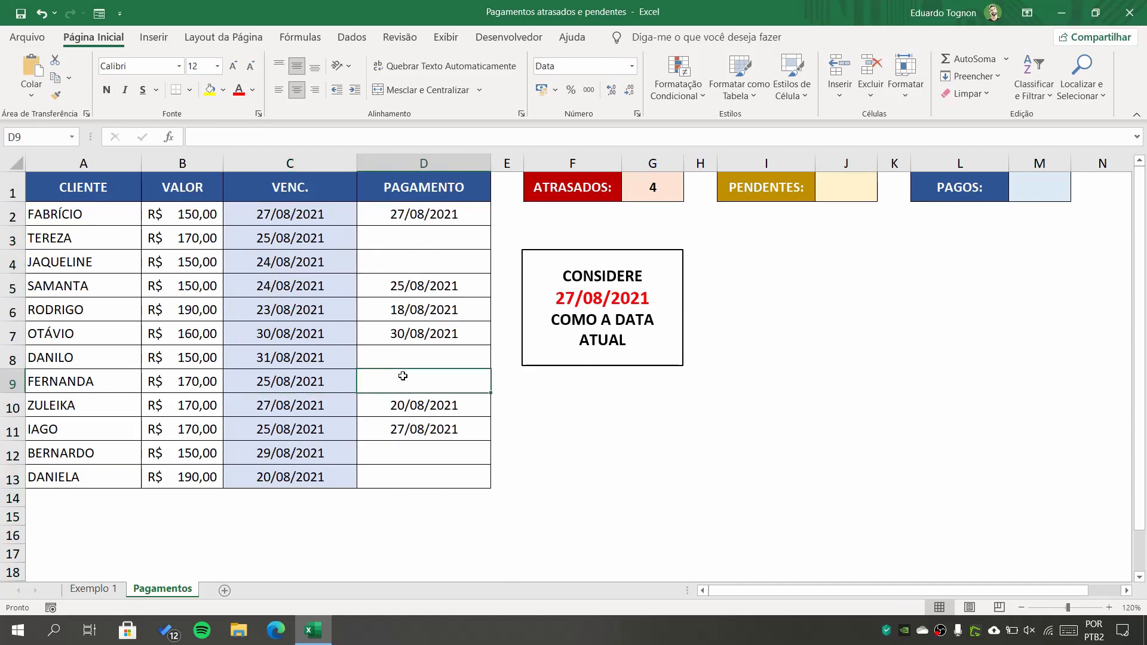
pyautogui.click(320, 478)
pyautogui.click(423, 476)
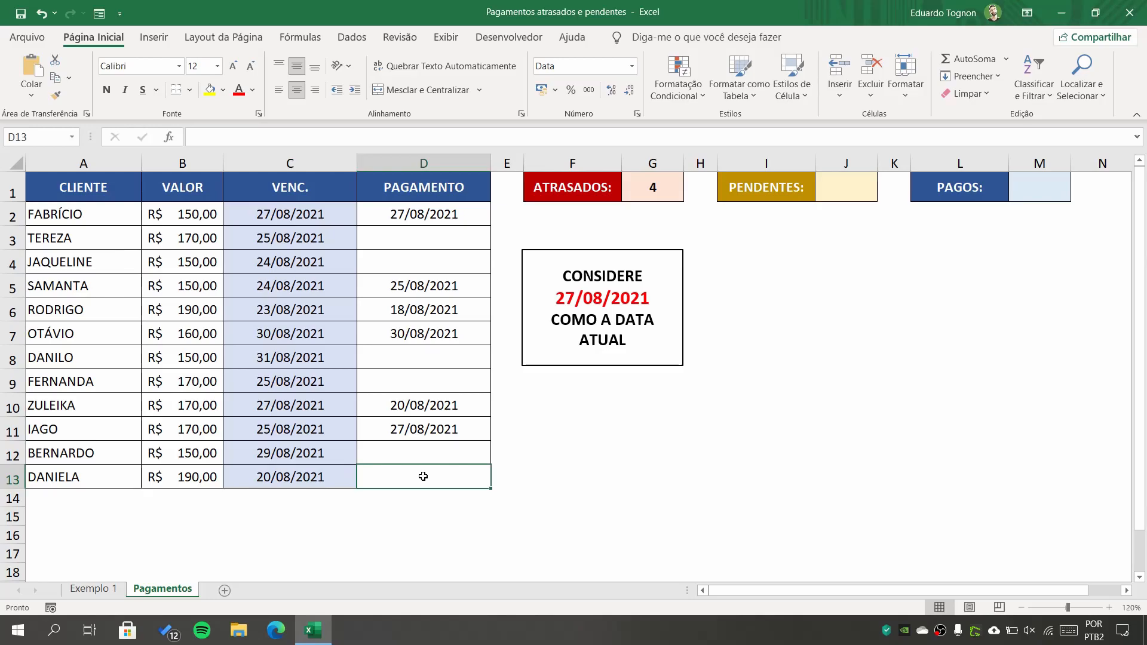
pyautogui.click(771, 309)
# Step: Start a CONT.SES formula in cell J1 for PENDENTES with the VENC. dates $C$2:$C$13 as the absolute first criteria range
pyautogui.click(851, 199)
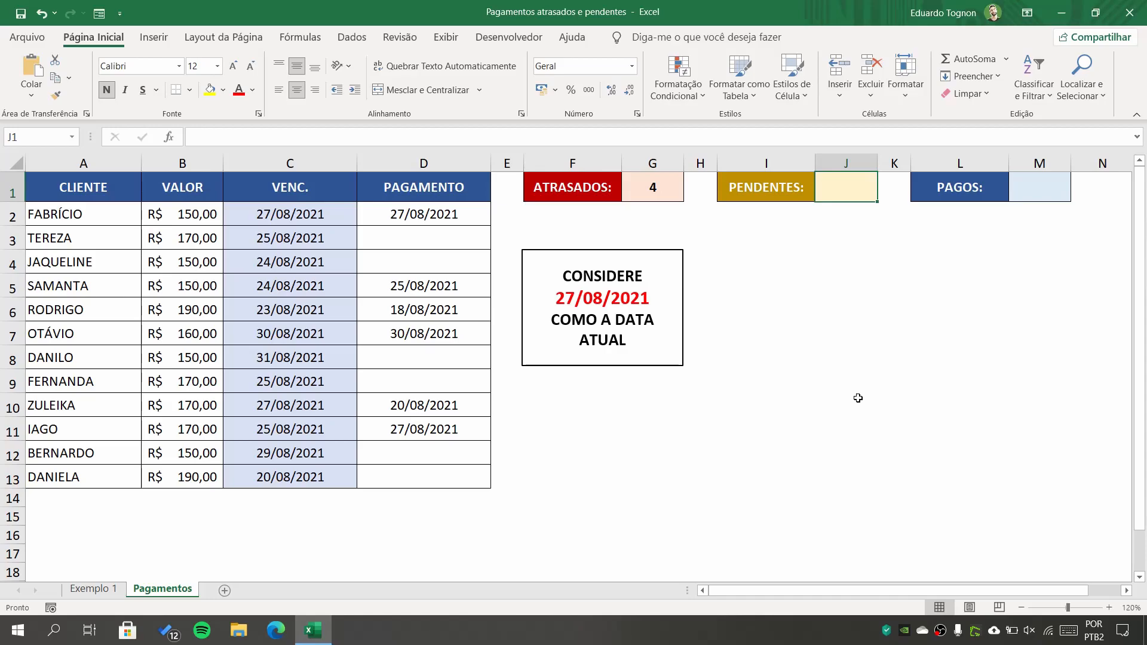
pyautogui.write('=CONR')
pyautogui.press('BackSpace')
pyautogui.write('T')
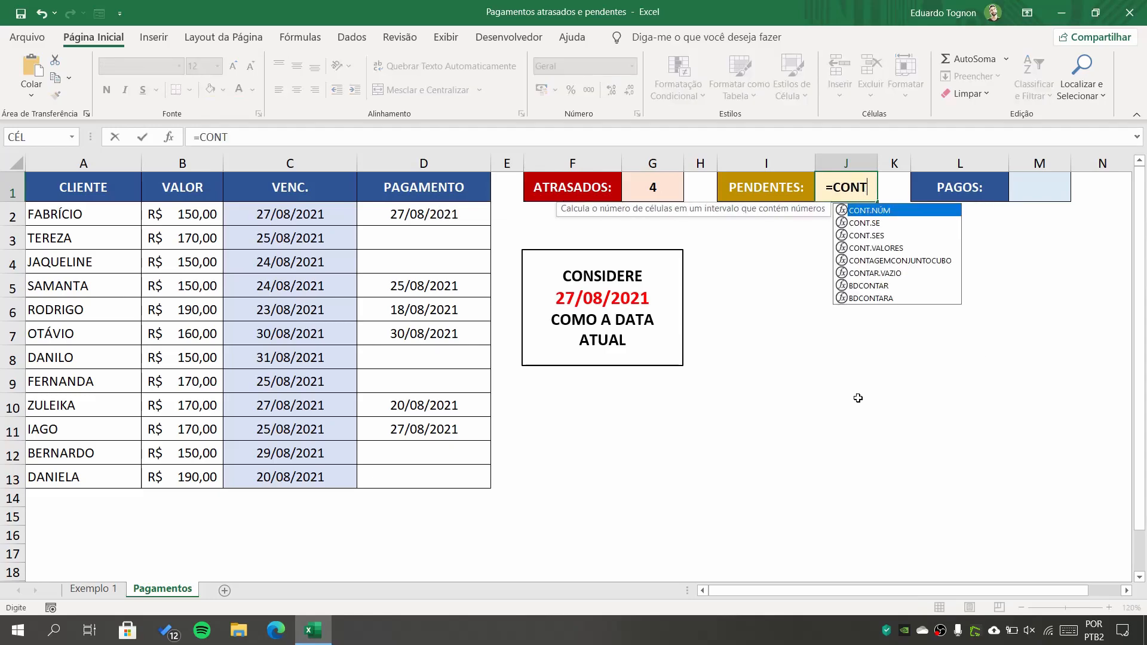
pyautogui.write('.SE')
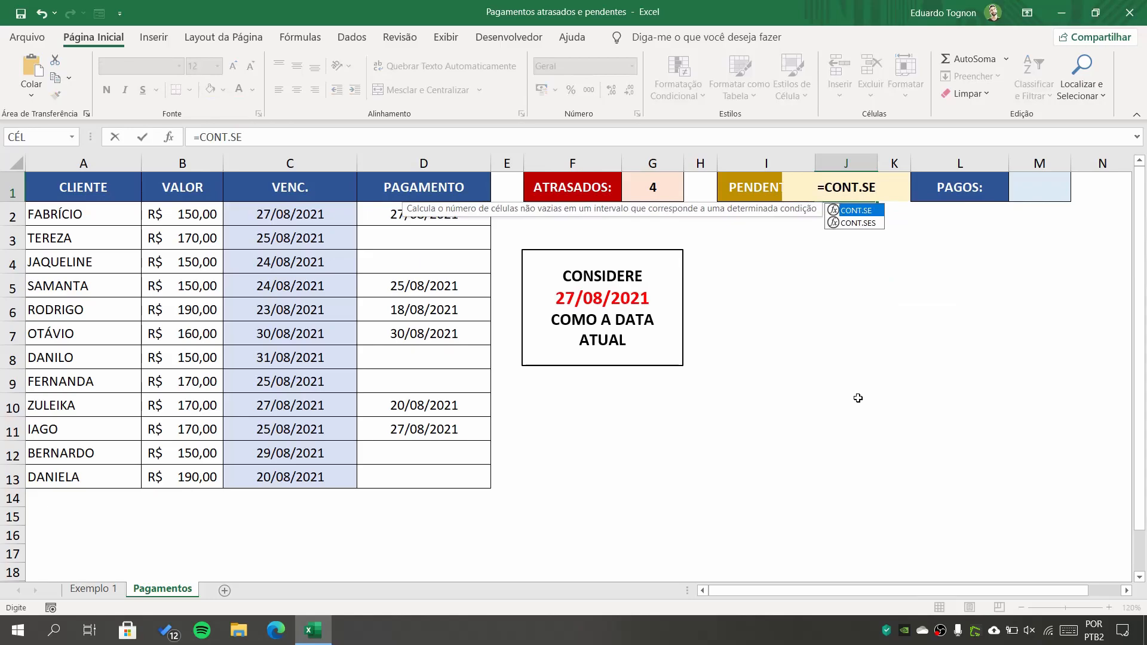
pyautogui.write('S')
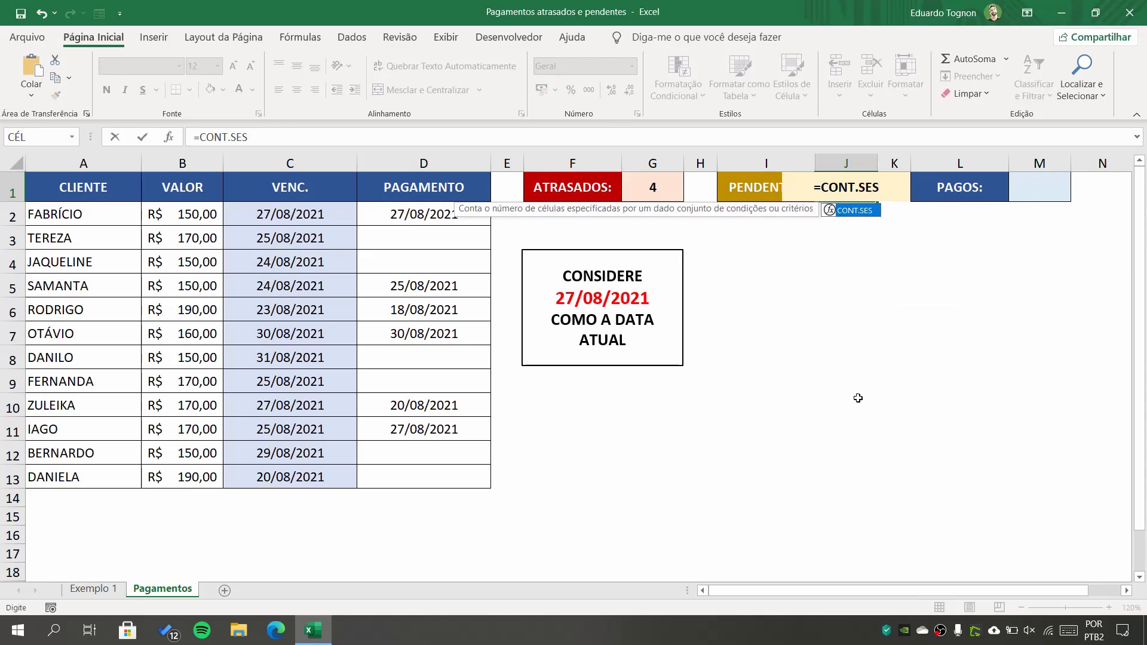
pyautogui.write('(')
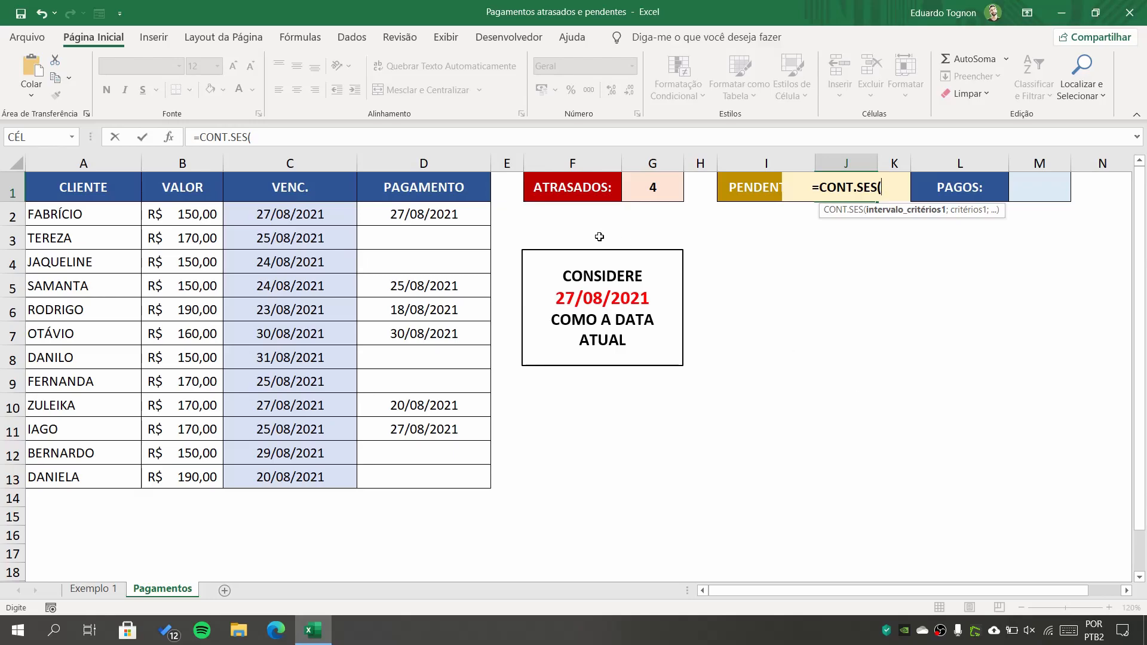
pyautogui.moveTo(329, 207); pyautogui.dragTo(308, 473)
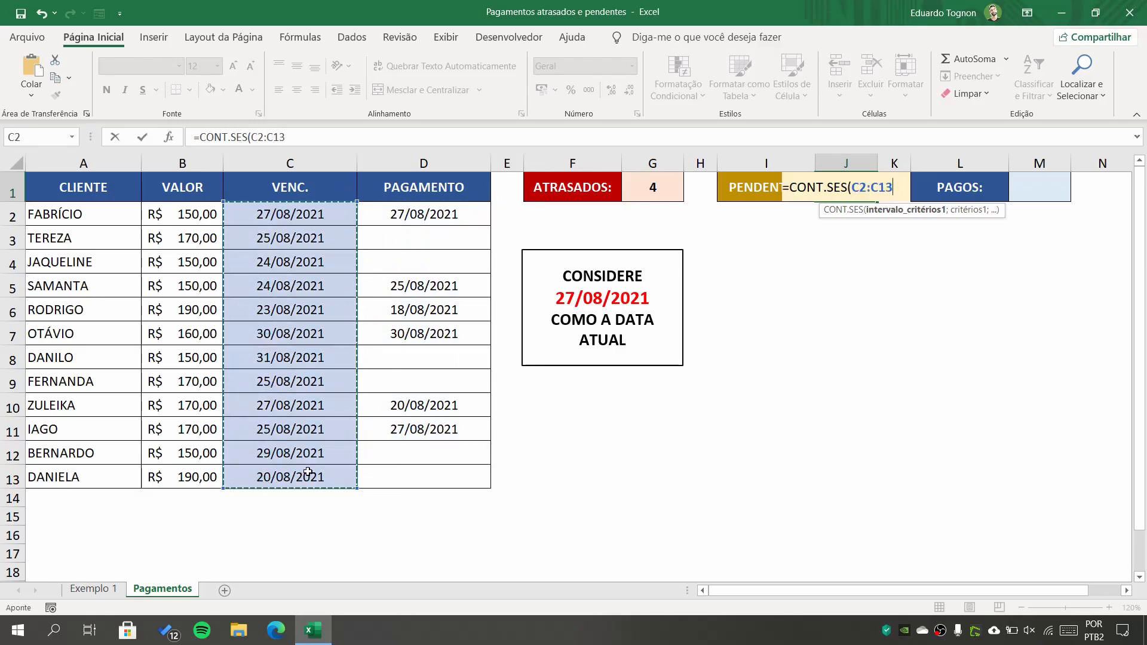
pyautogui.press('F4')
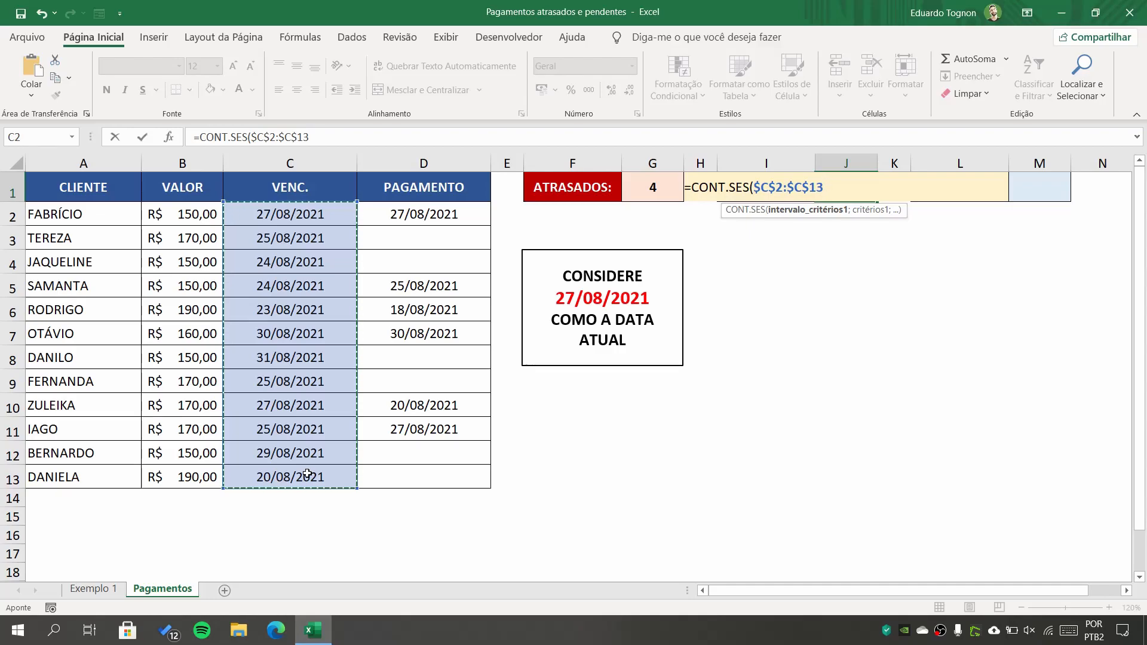
pyautogui.write(';')
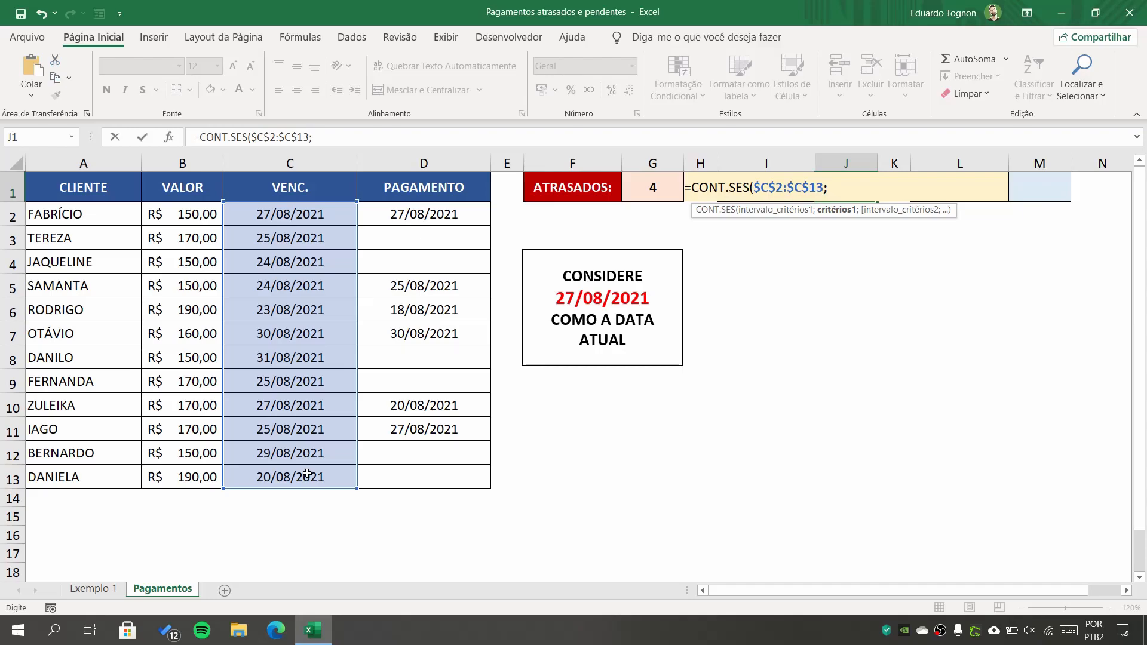
# Step: Set the first criterion of the J1 formula to ">="&HOJE() so due dates from today onward are counted
pyautogui.write('">=')
pyautogui.write('"')
pyautogui.write('&HOJE')
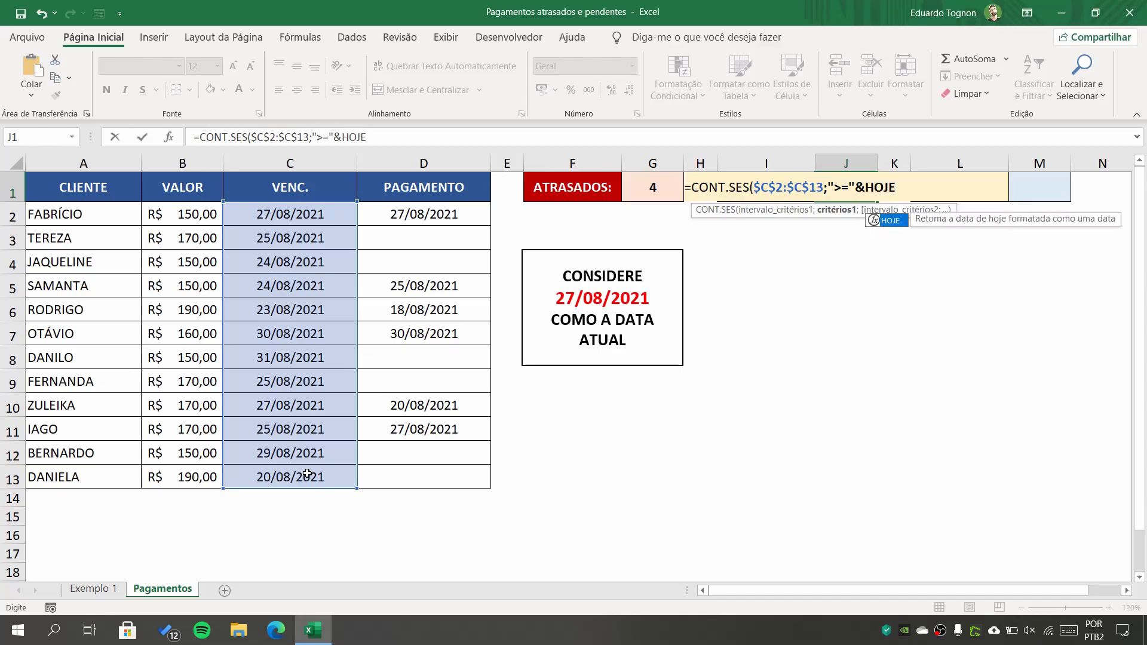
pyautogui.write('()')
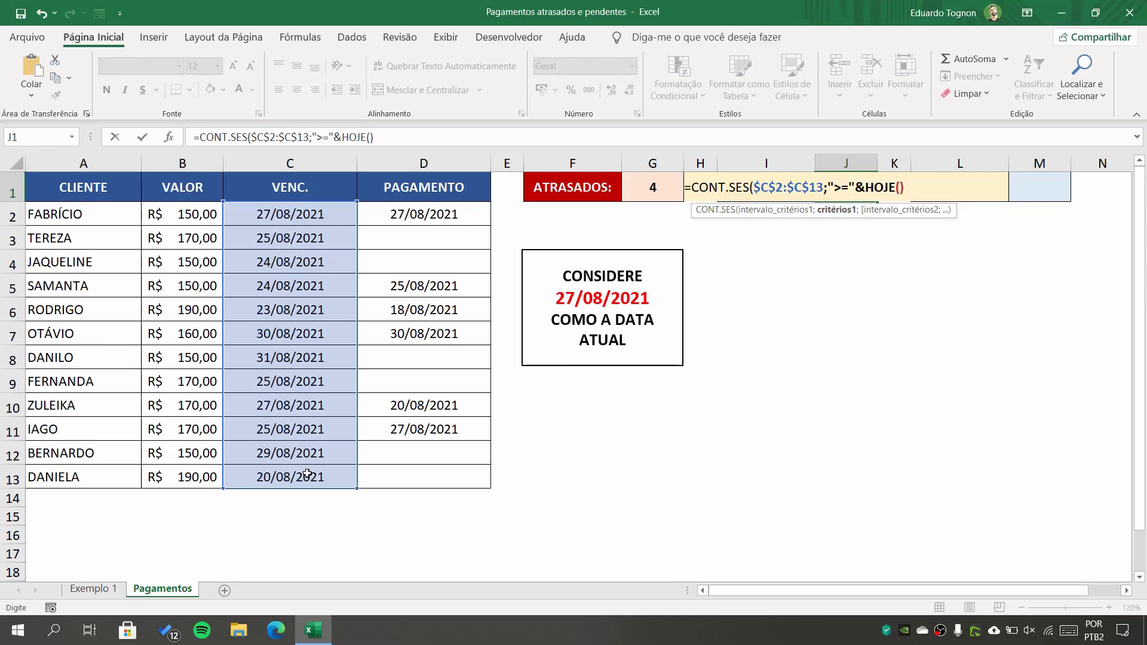
pyautogui.write(';')
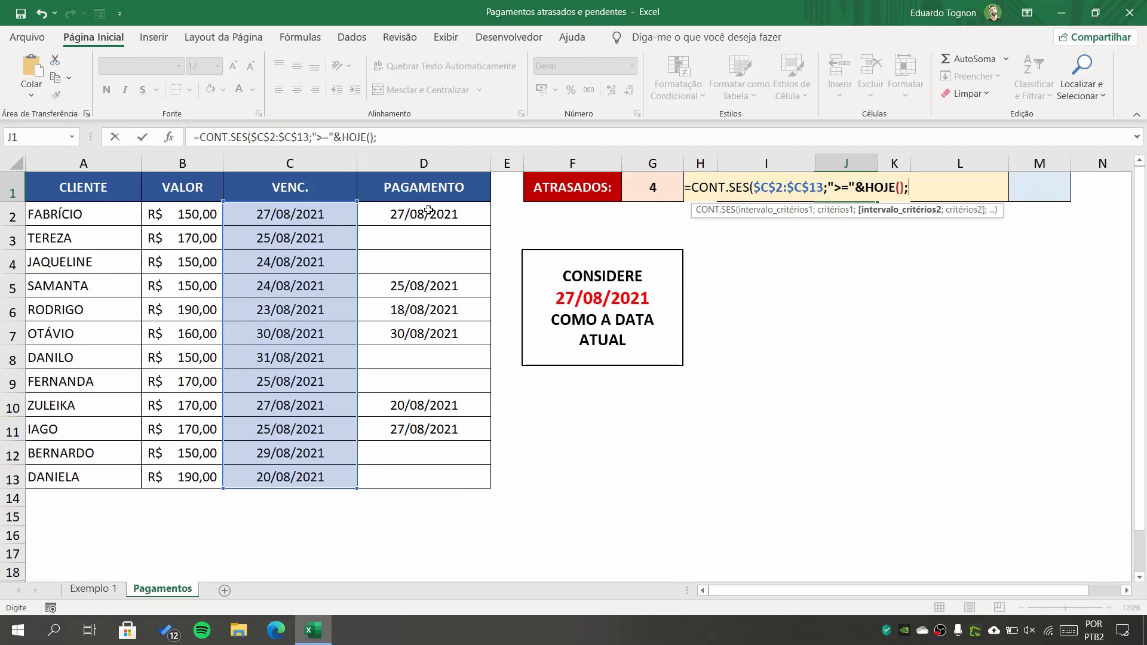
# Step: Complete the J1 CONT.SES formula with the PAGAMENTO range $D$2:$D$13 as second criteria range and empty text "" as its criterion
pyautogui.moveTo(428, 213); pyautogui.dragTo(440, 476)
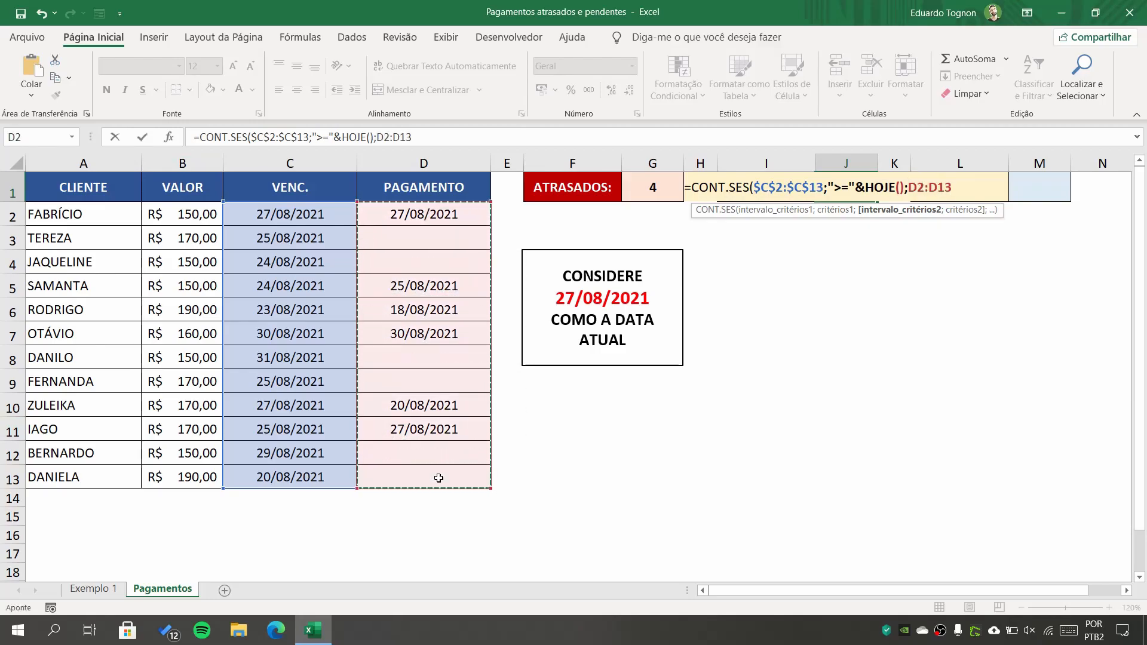
pyautogui.press('F4')
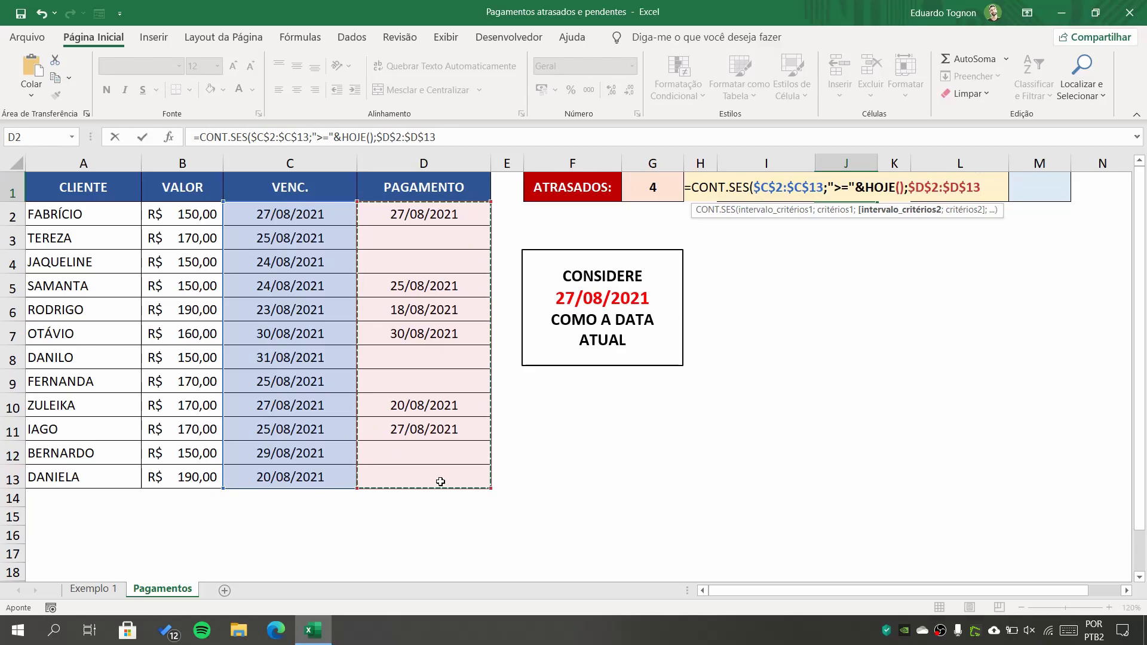
pyautogui.write(';')
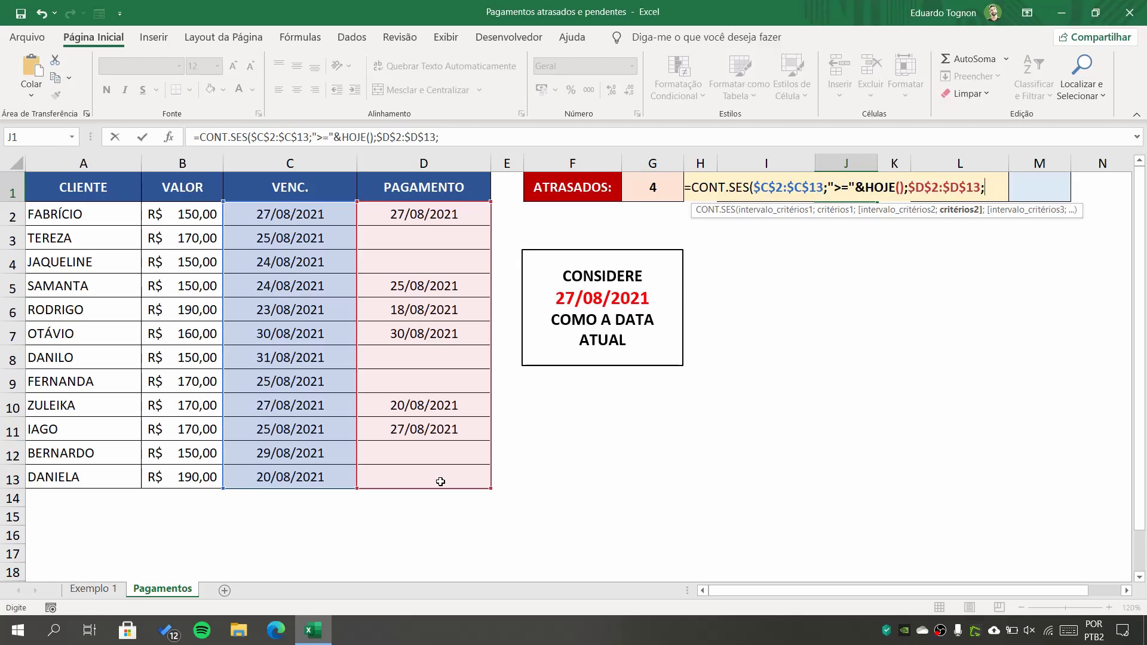
pyautogui.write('"")')
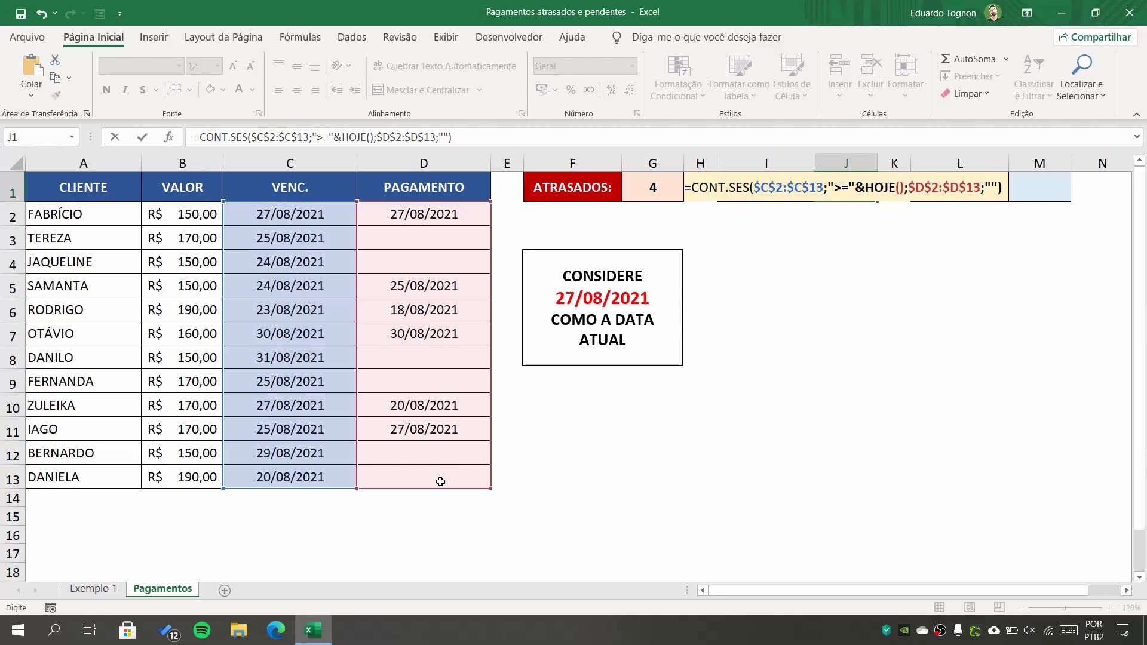
pyautogui.press('Return')
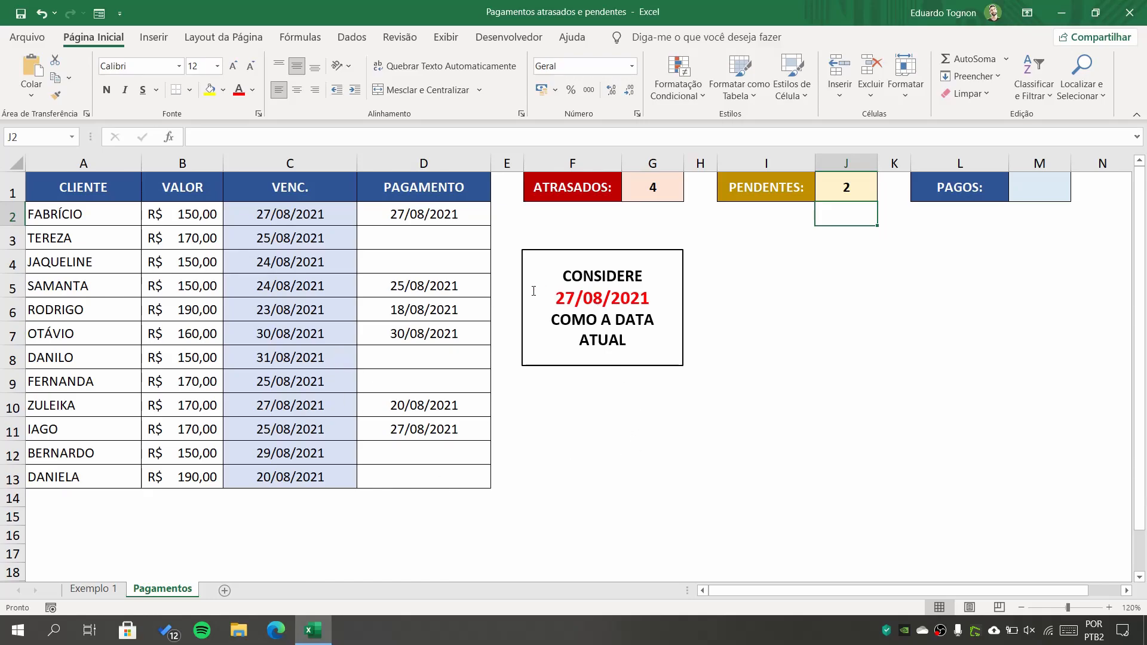
# Step: Check the PENDENTES formula against the table by reviewing the due dates and blank payments in rows 8 and 12
pyautogui.click(287, 156)
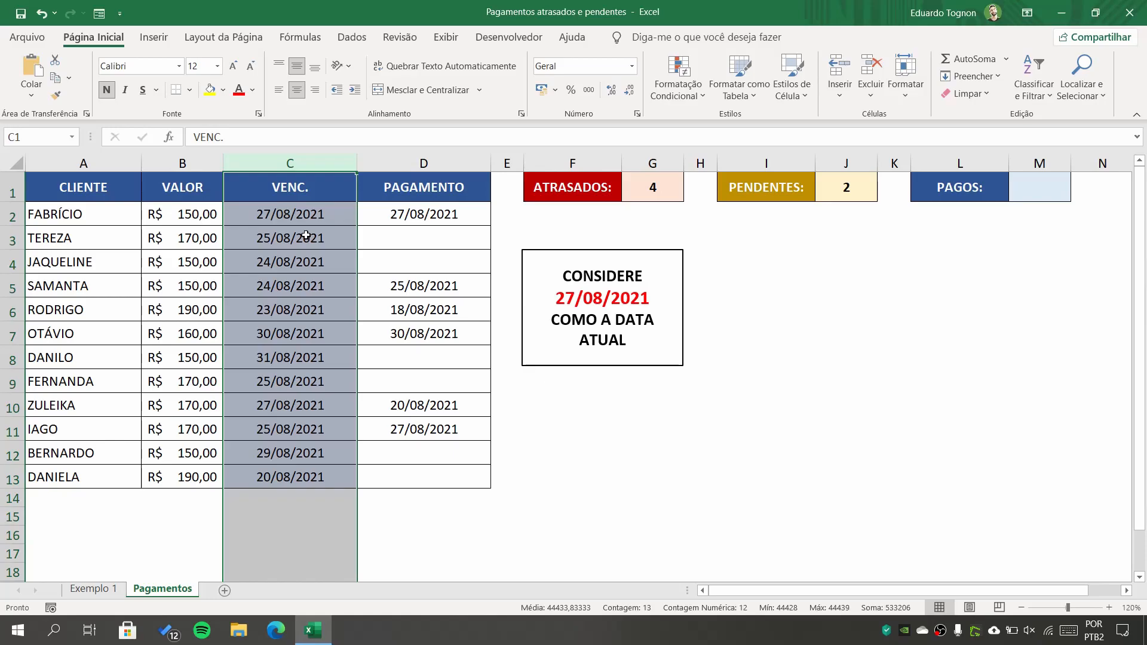
pyautogui.click(443, 237)
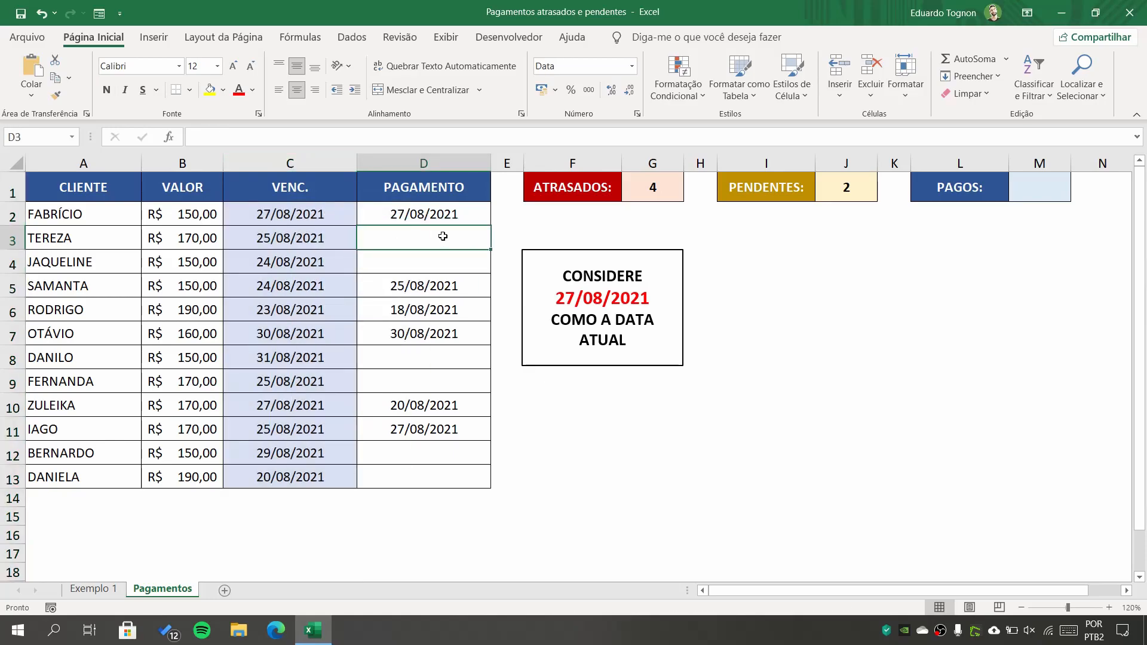
pyautogui.click(331, 356)
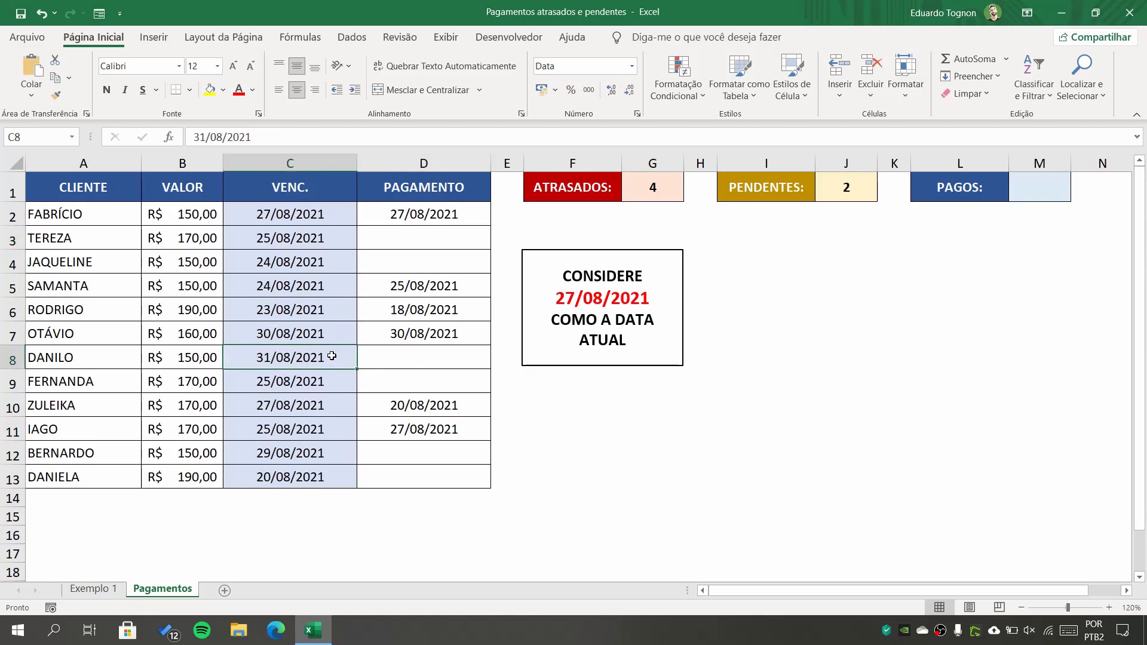
pyautogui.click(414, 356)
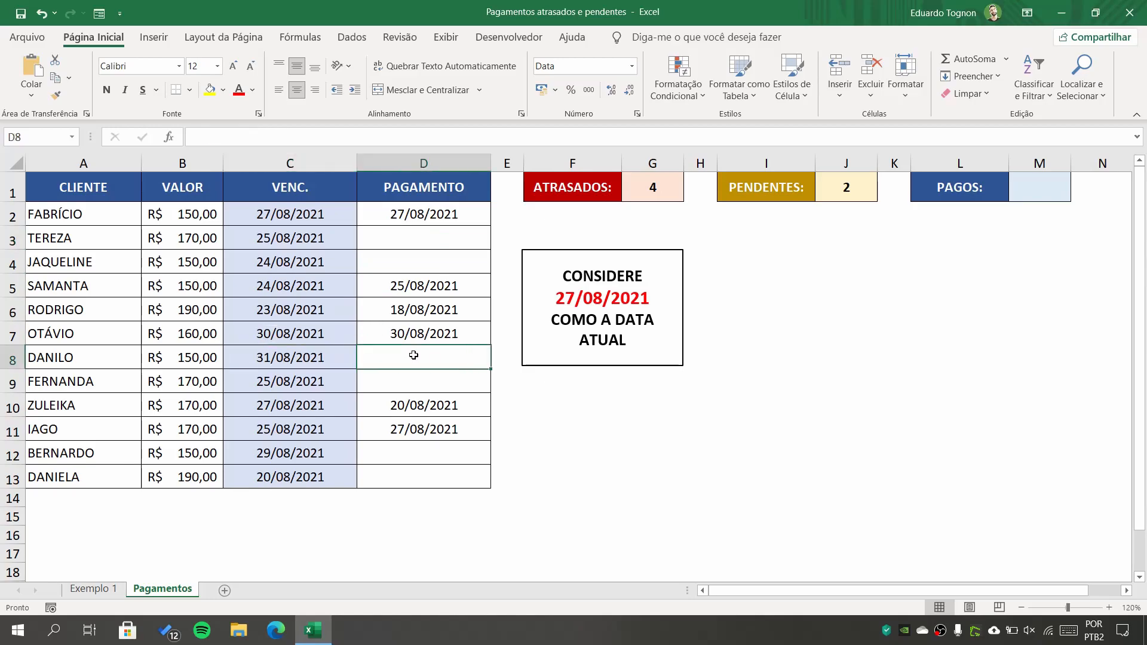
pyautogui.click(309, 455)
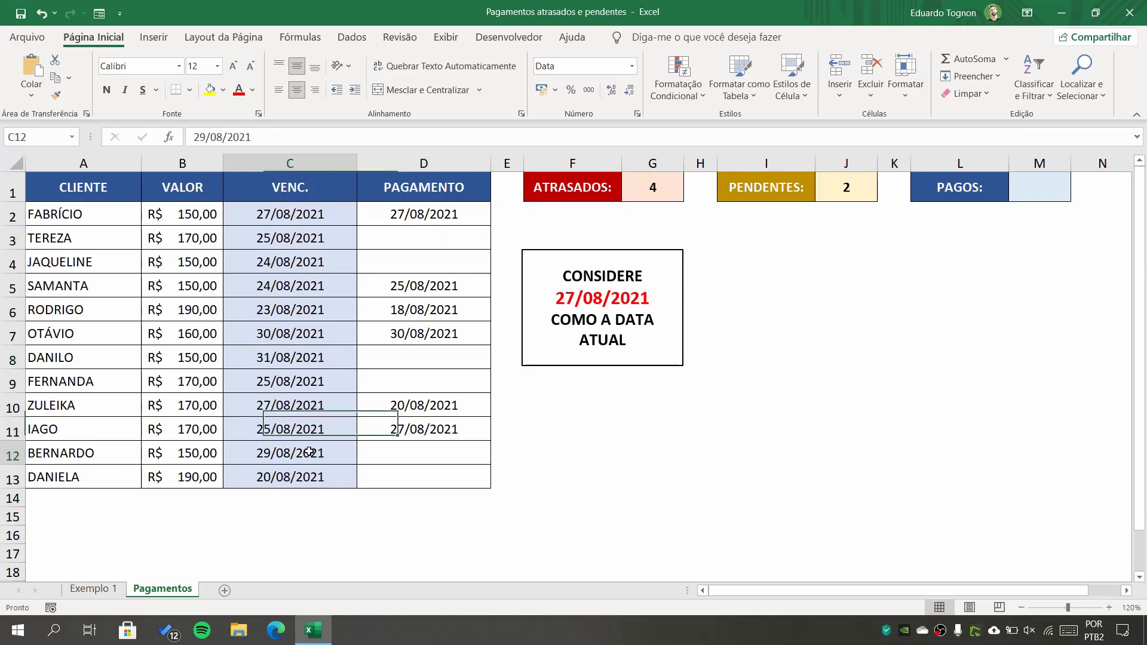
pyautogui.click(415, 453)
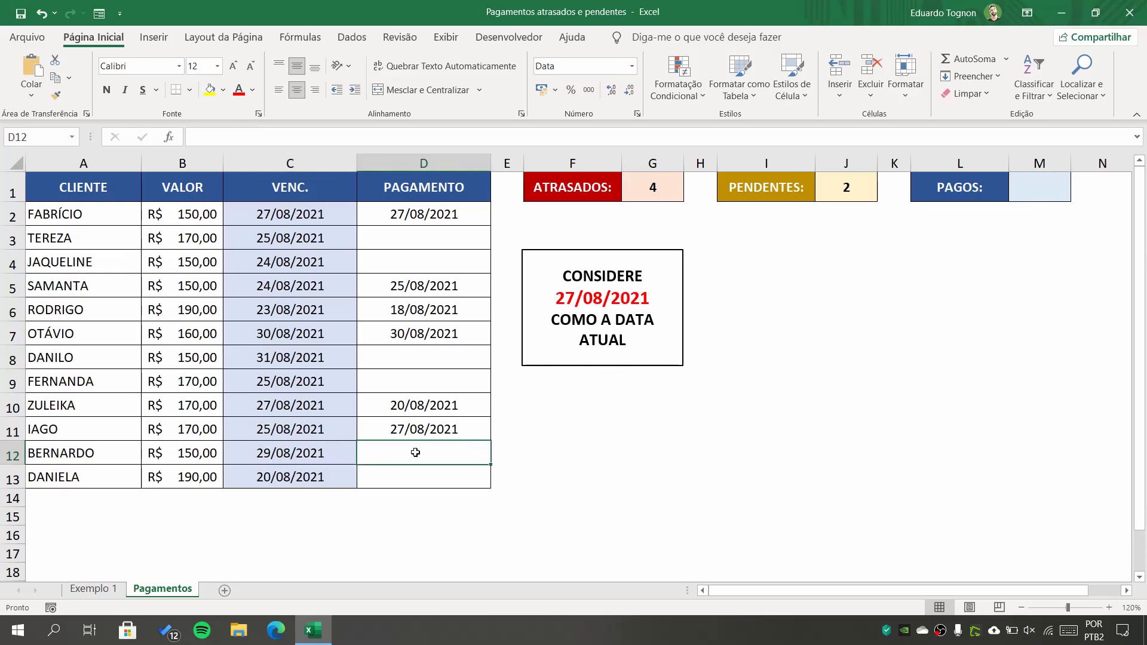
pyautogui.click(314, 450)
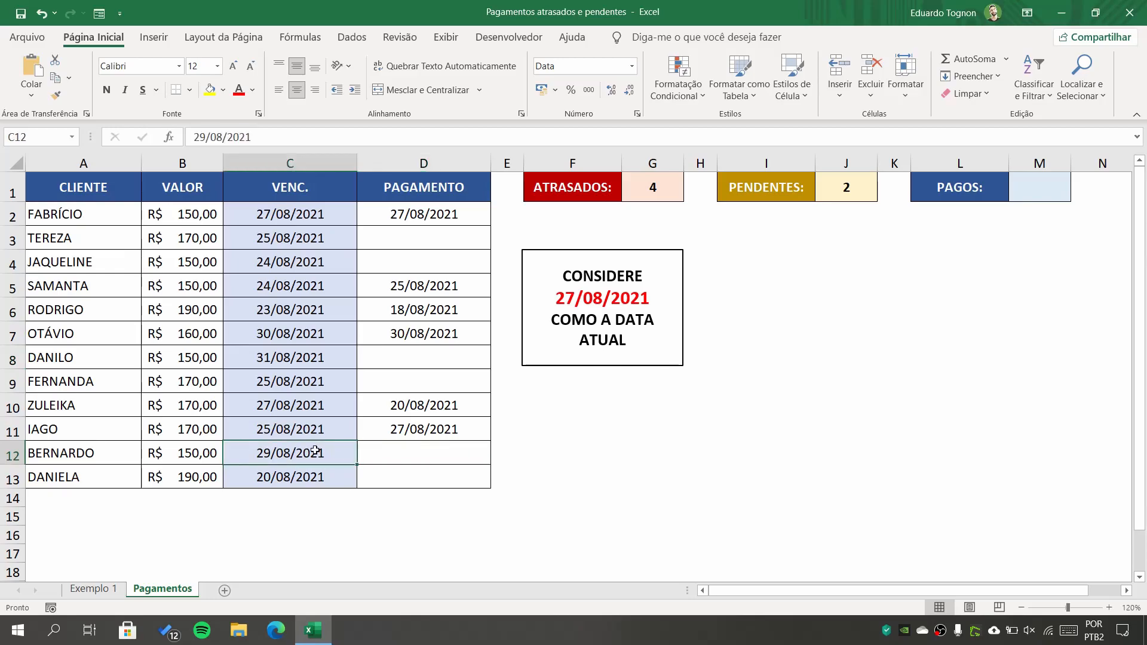
pyautogui.click(382, 450)
pyautogui.click(960, 452)
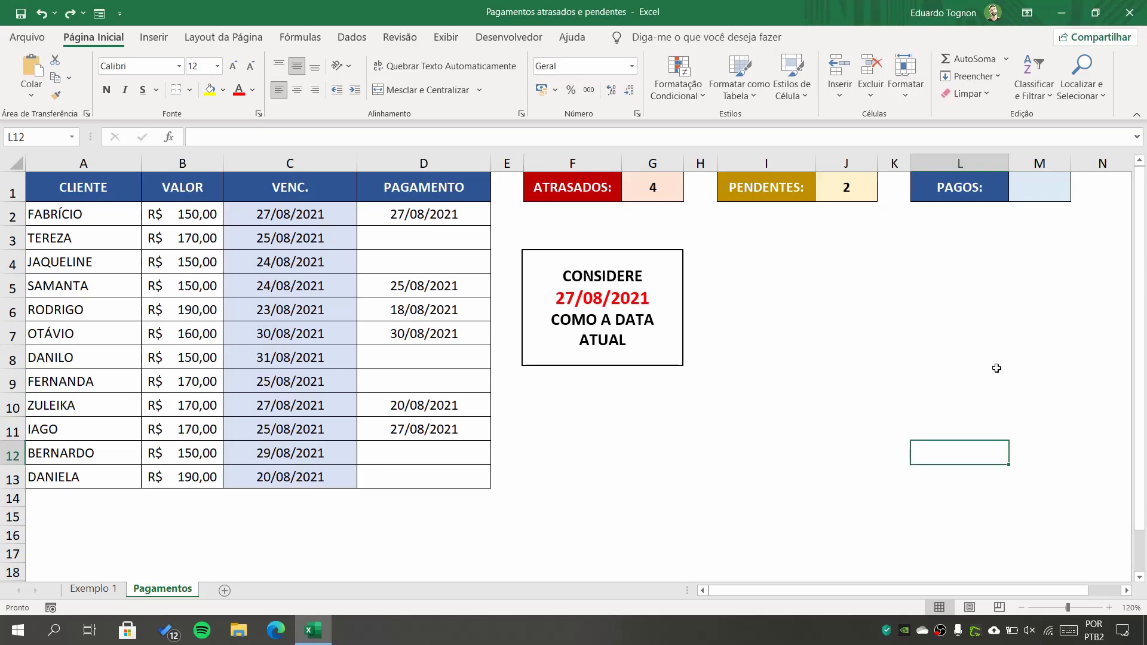
# Step: Start a CONT.SES formula in cell M1 for PAGOS with the PAGAMENTO dates $D$2:$D$13 as the absolute criteria range
pyautogui.click(1036, 186)
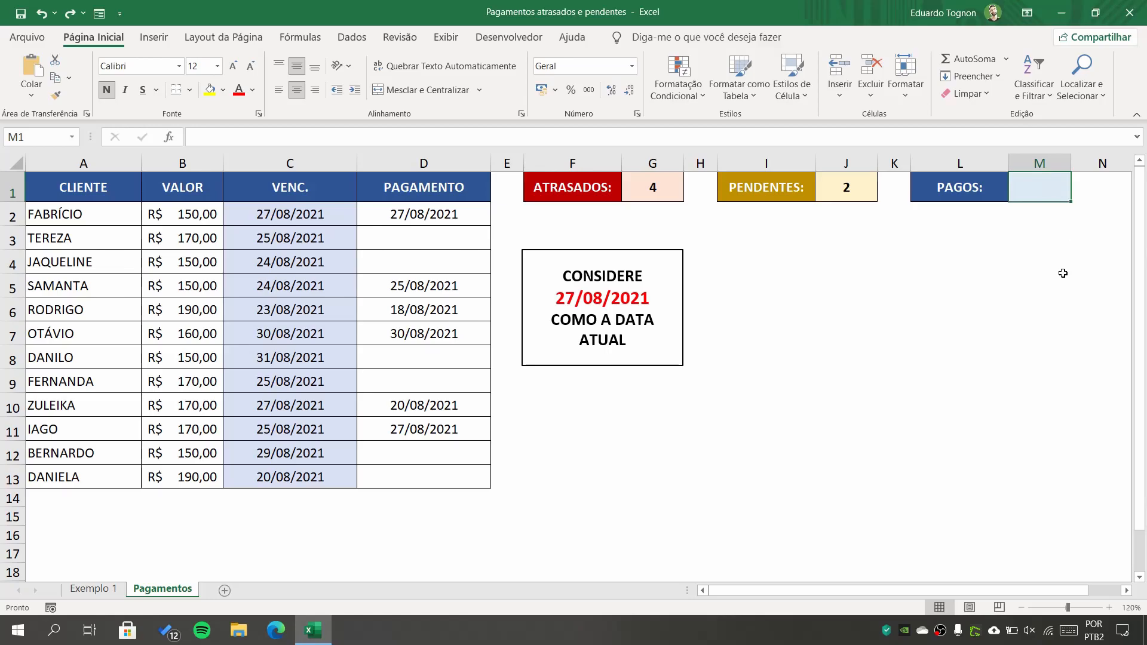
pyautogui.write('=C')
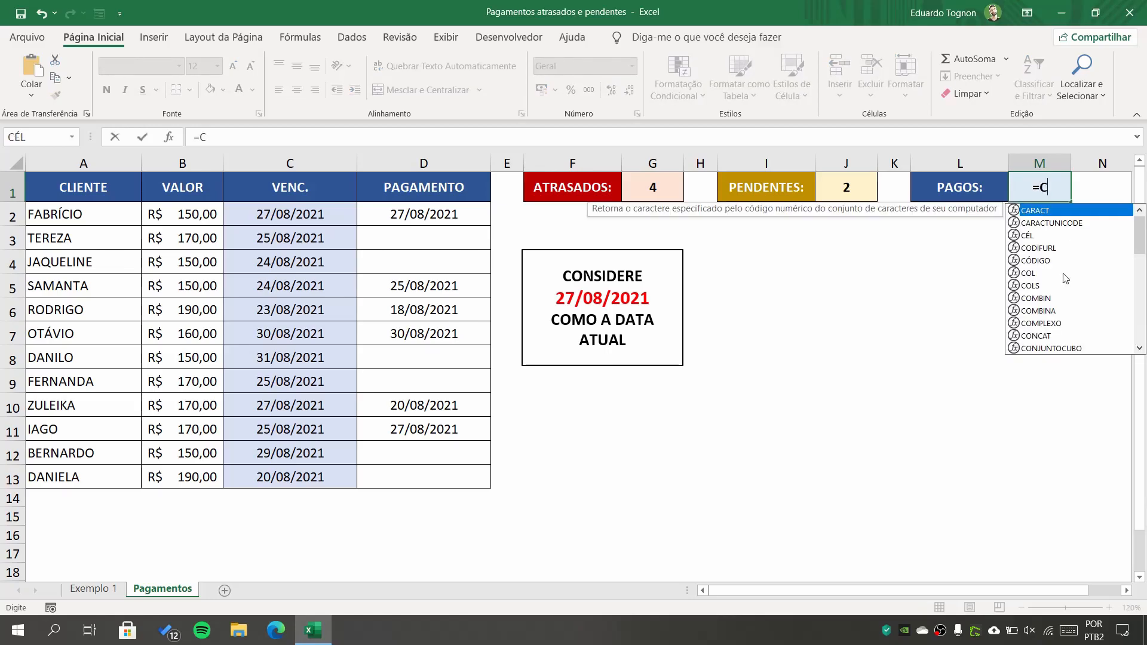
pyautogui.write('ONT.SE')
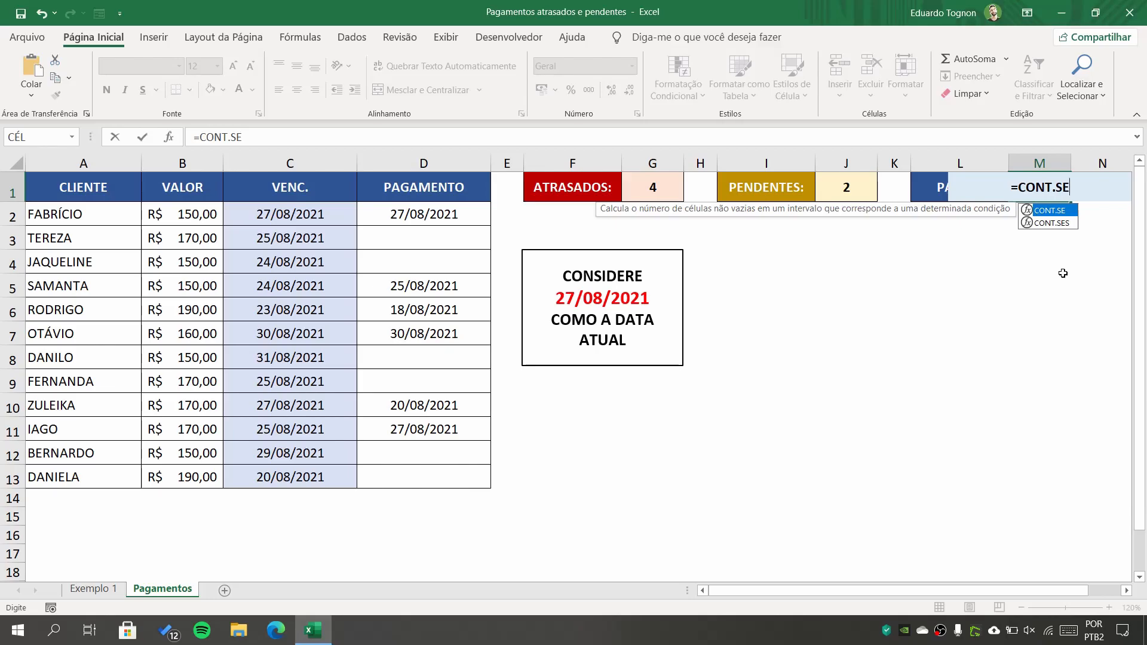
pyautogui.write('S')
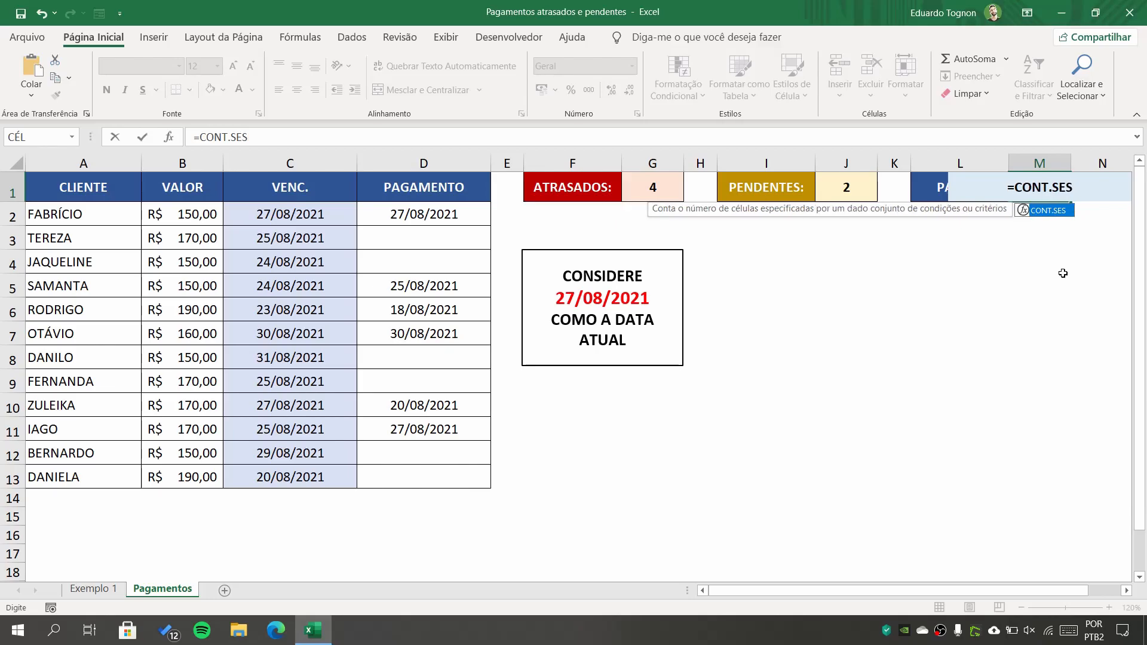
pyautogui.write('(')
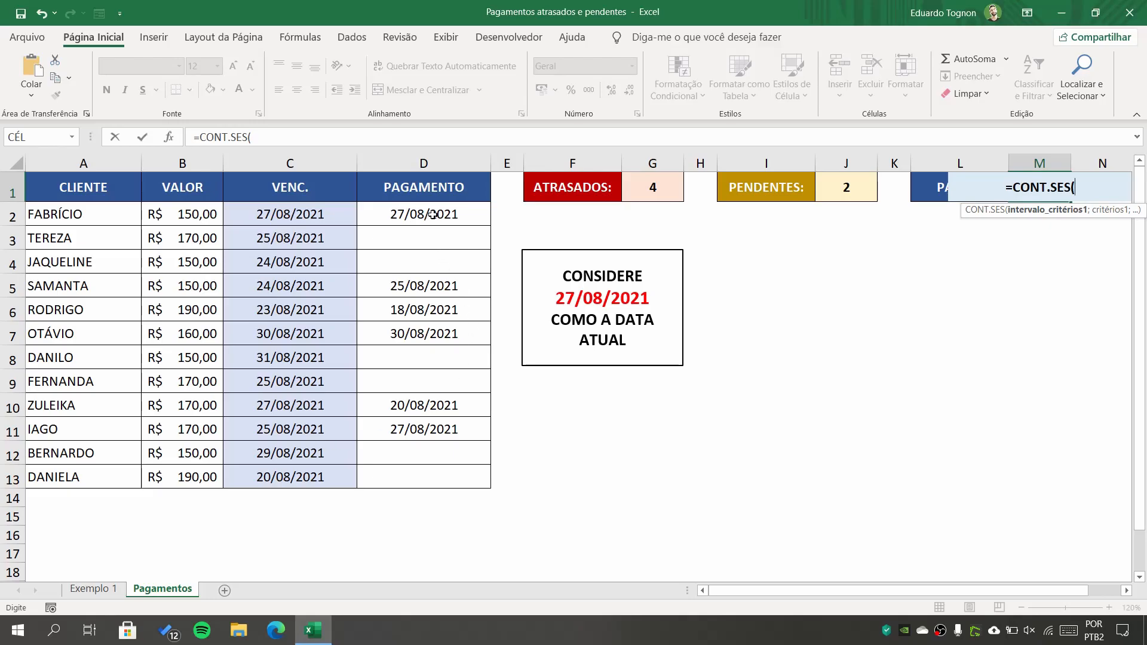
pyautogui.moveTo(443, 215); pyautogui.dragTo(447, 478)
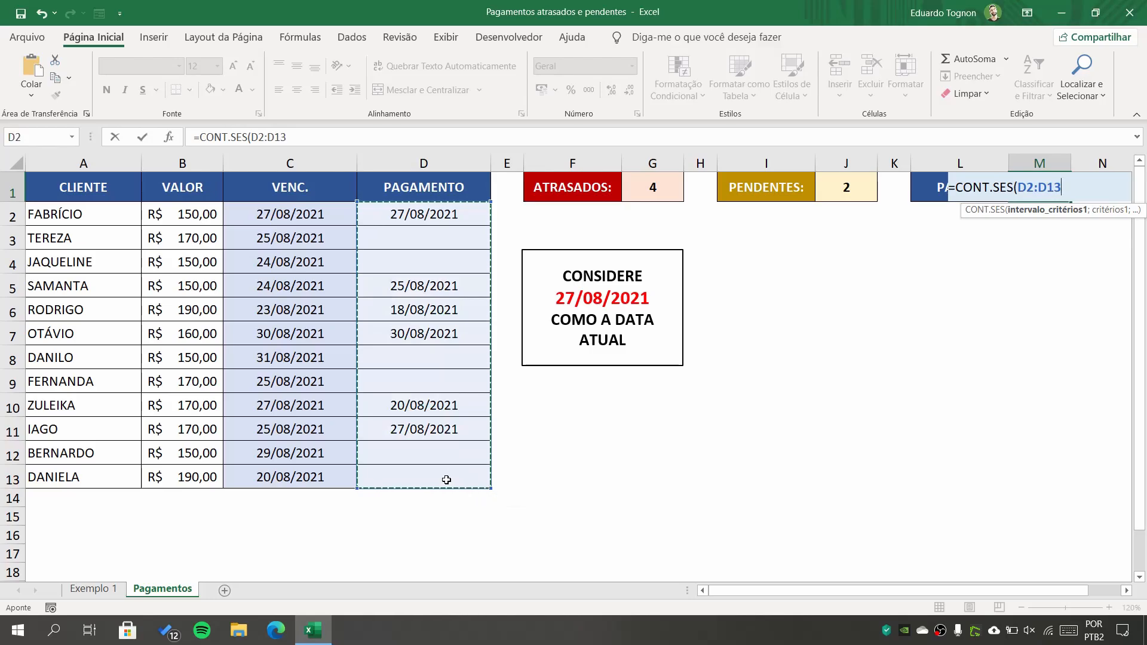
pyautogui.press('F4')
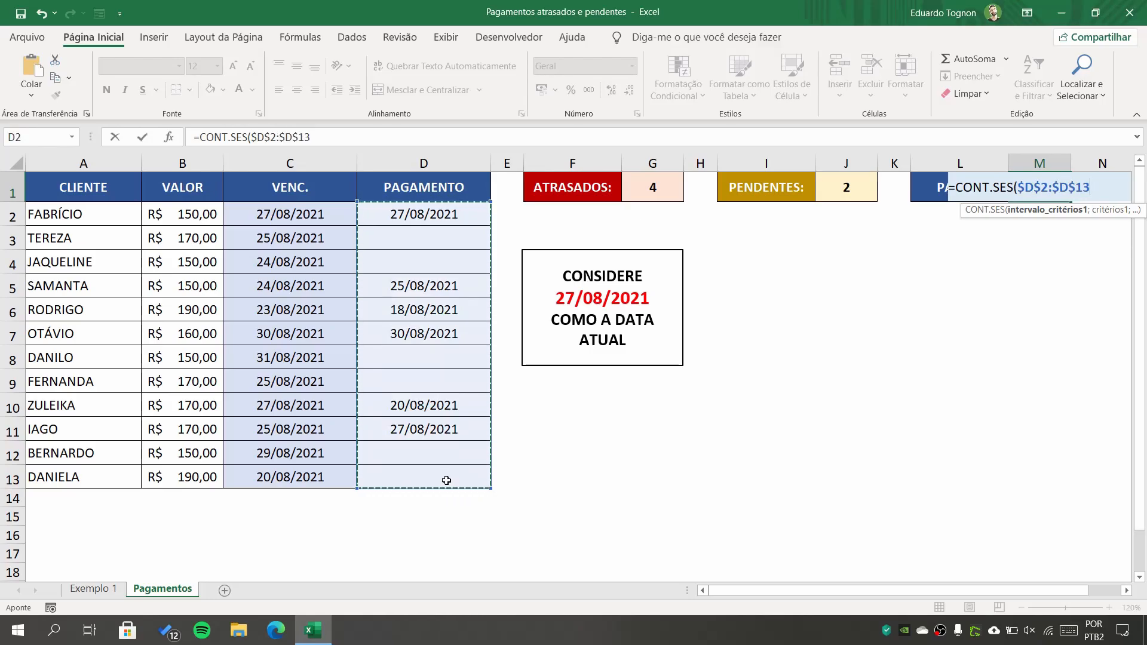
# Step: Set the criterion to "<>"&"" for non-blank payment cells and complete the CONT.SES formula in M1
pyautogui.write(';"<>')
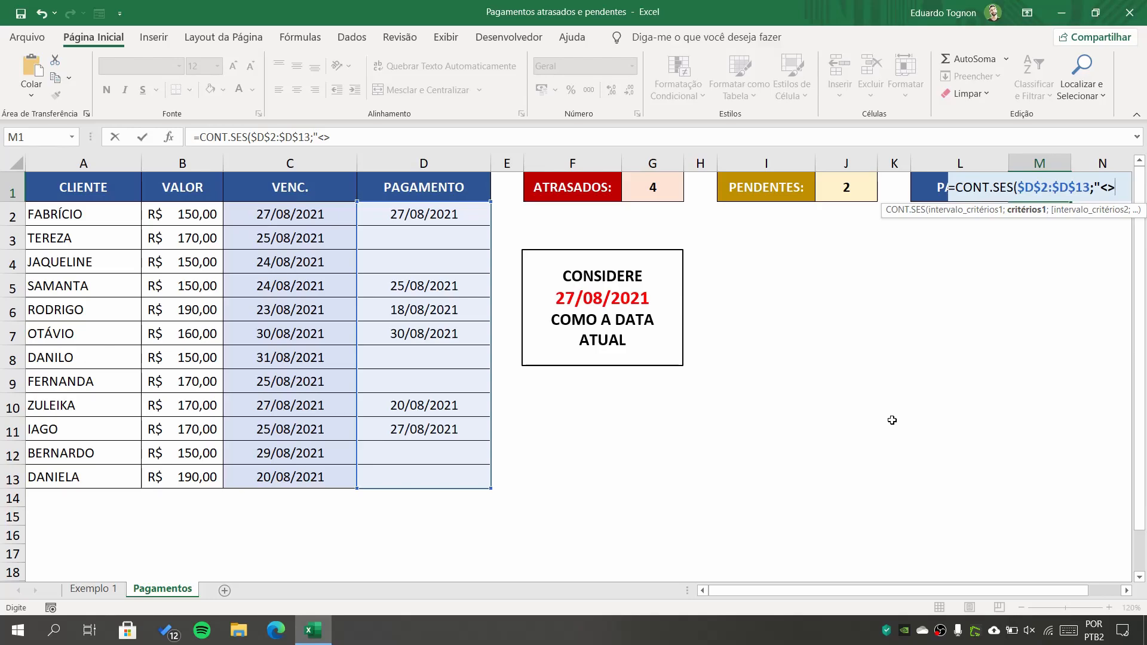
pyautogui.write('"')
pyautogui.press('F2')
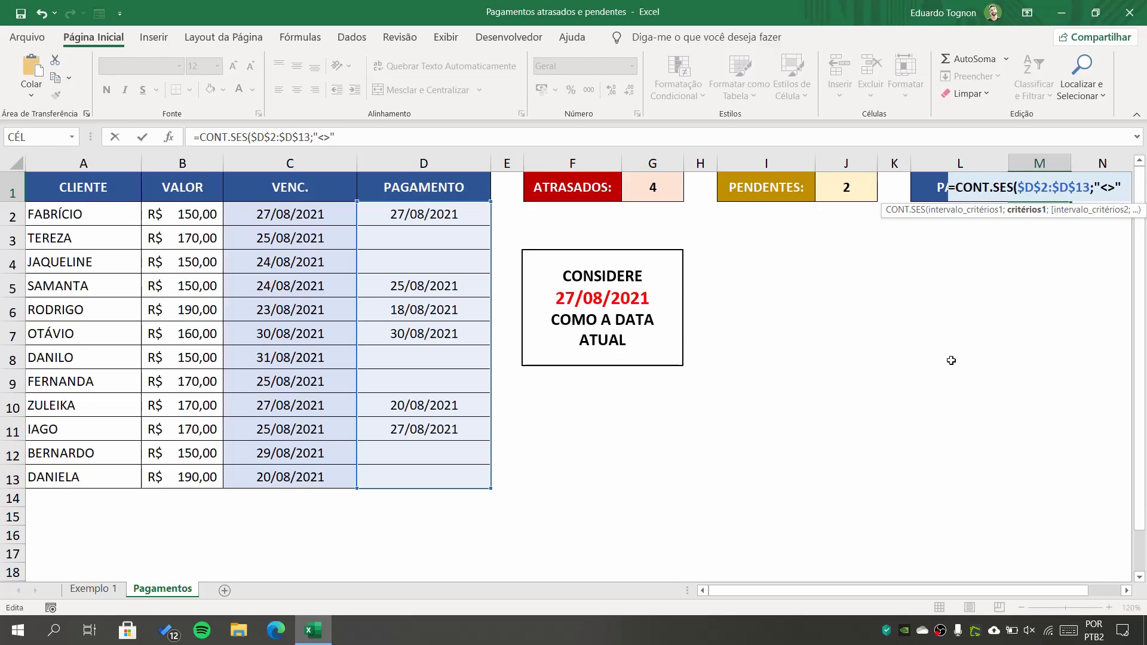
pyautogui.write('&')
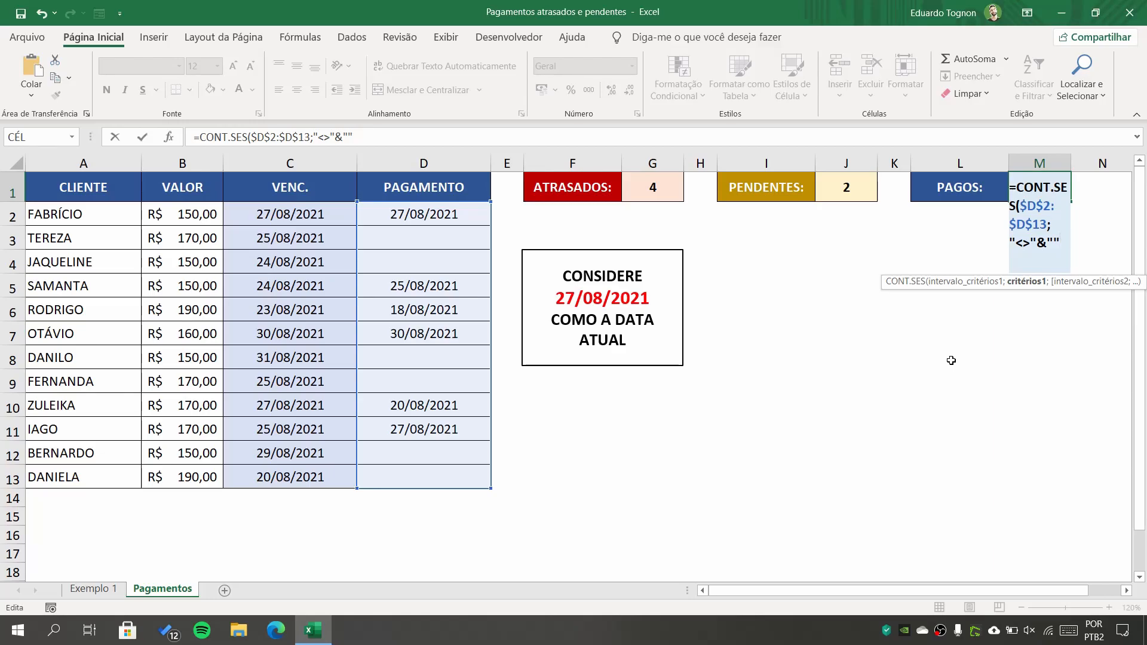
pyautogui.write(')')
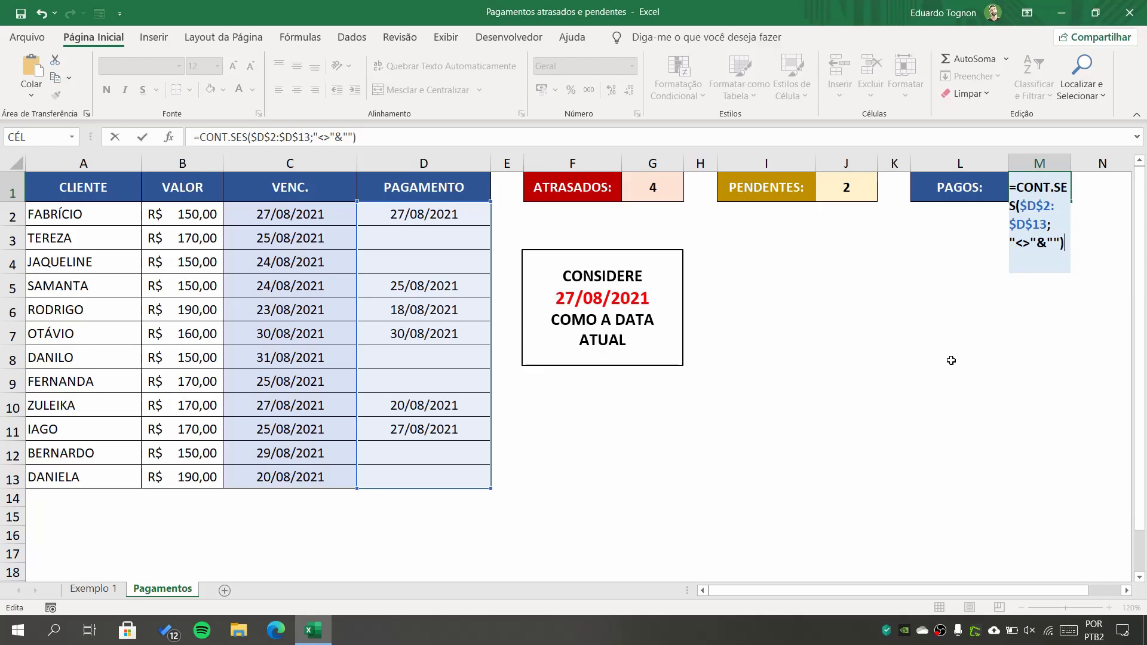
pyautogui.press('Return')
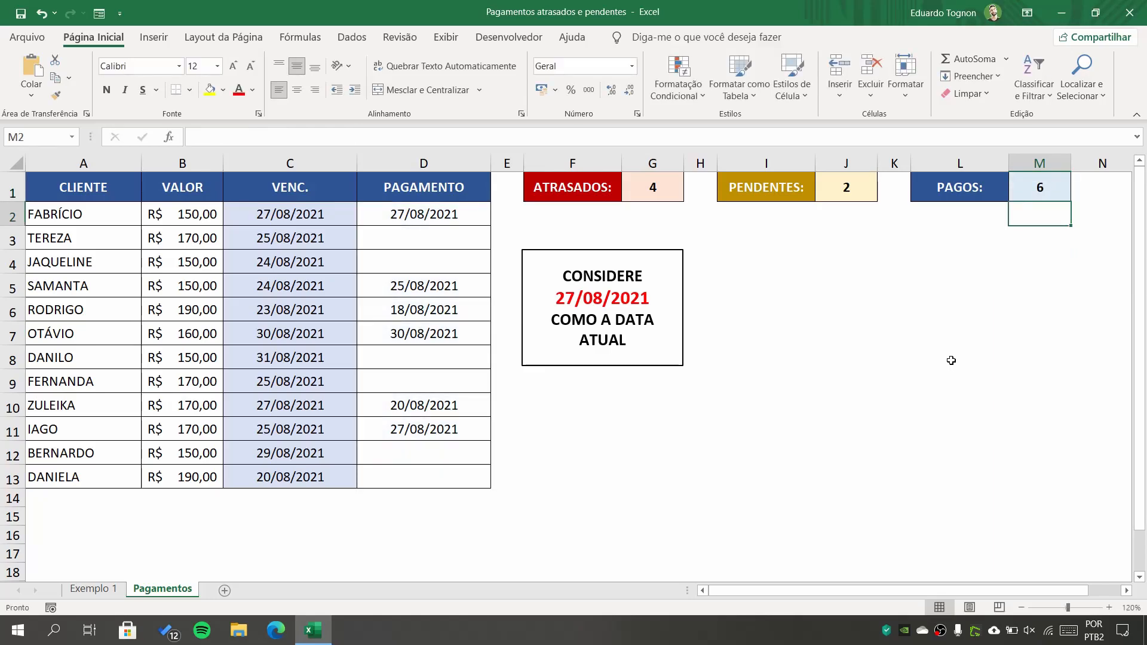
# Step: Enter the payment date 27/8 in cell D4 for the overdue row due on 24/08/2021
pyautogui.click(1053, 198)
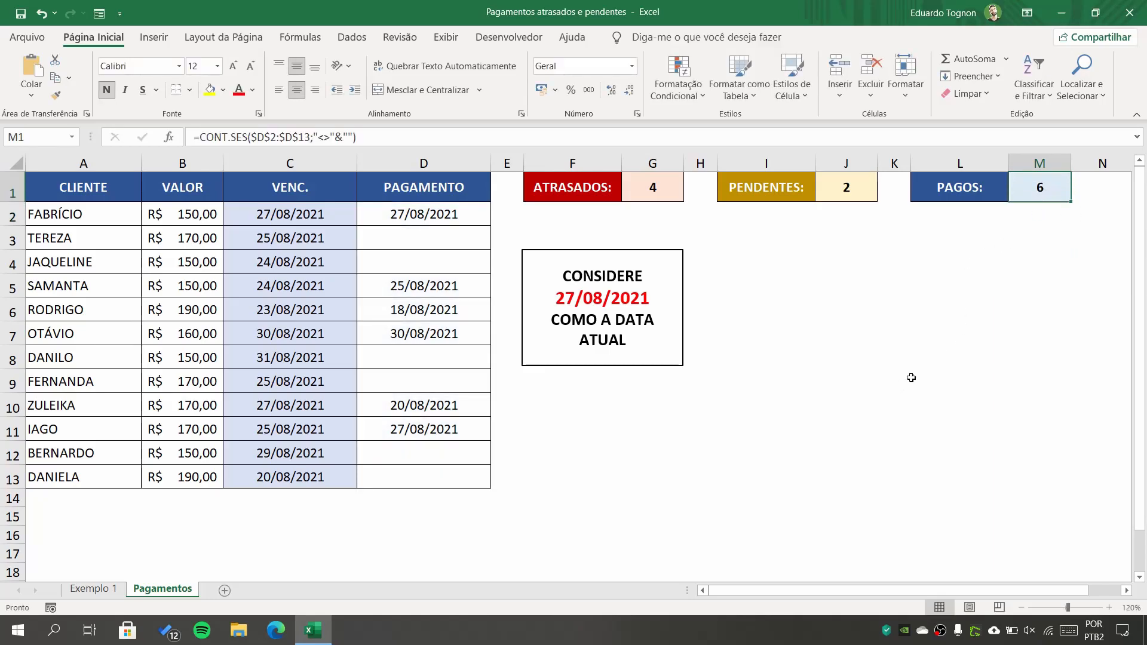
pyautogui.click(254, 259)
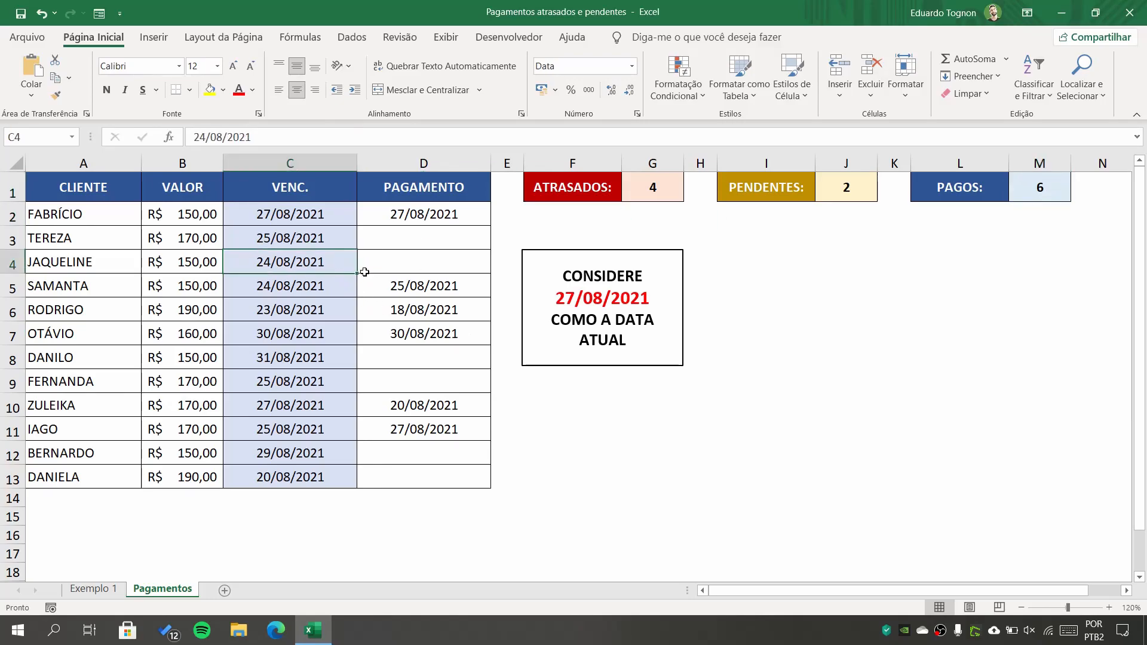
pyautogui.click(414, 262)
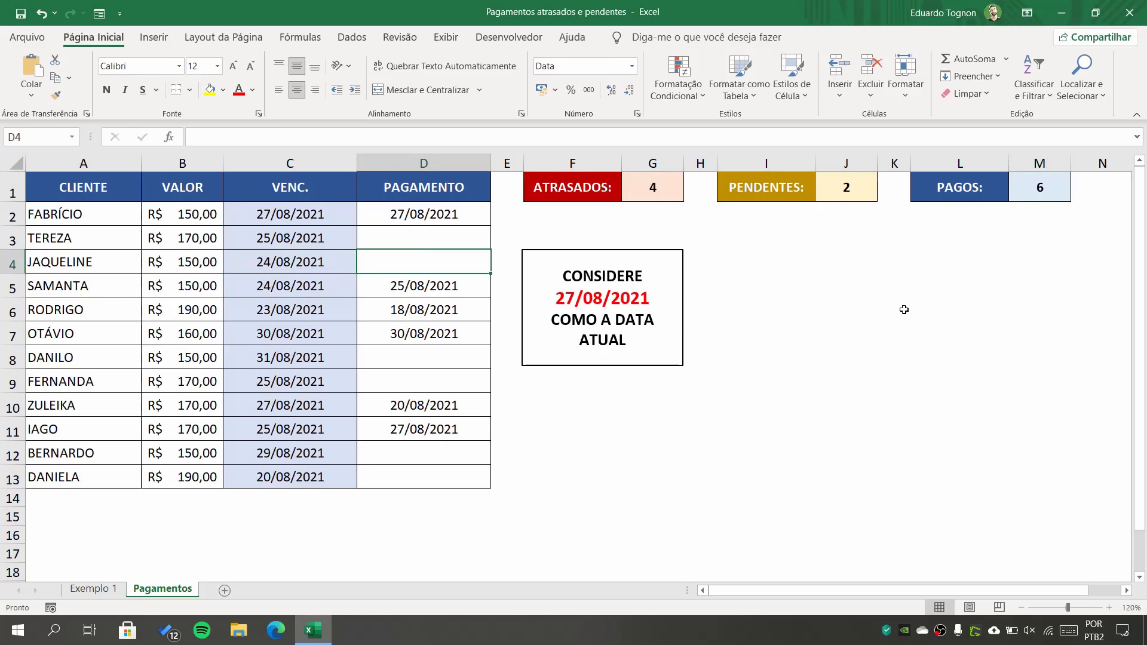
pyautogui.write('27')
pyautogui.write('/08')
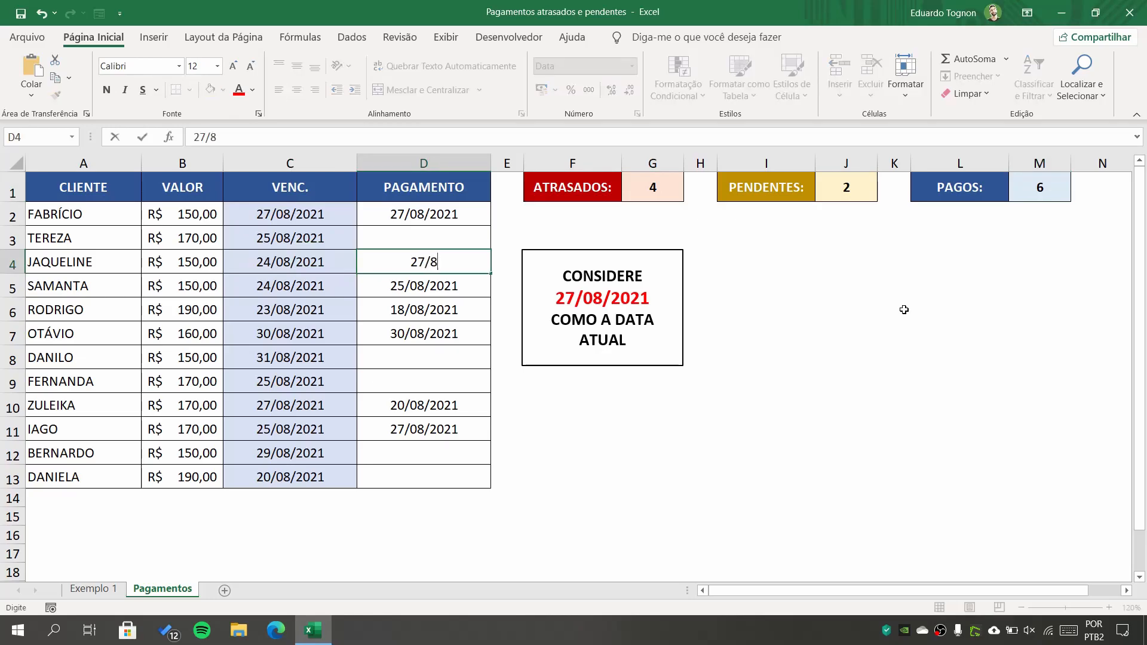
pyautogui.press('Return')
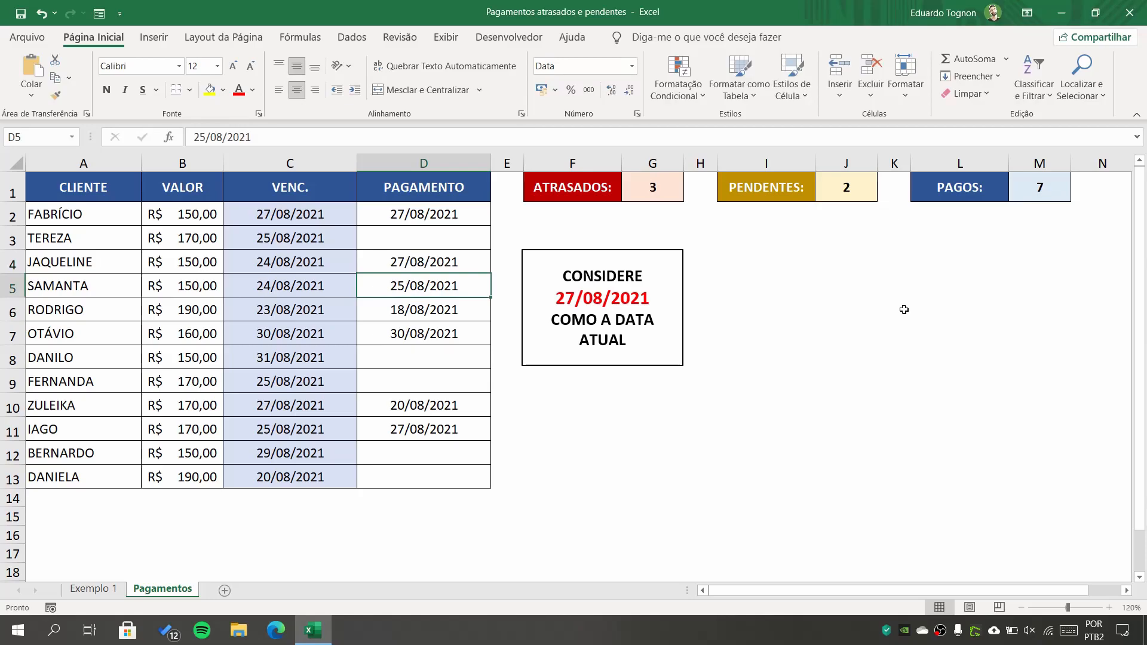
# Step: Check the PAGOS and ATRASADOS counts in M1 and G1 after the new payment, and review the due date in C2
pyautogui.click(1060, 181)
pyautogui.click(639, 189)
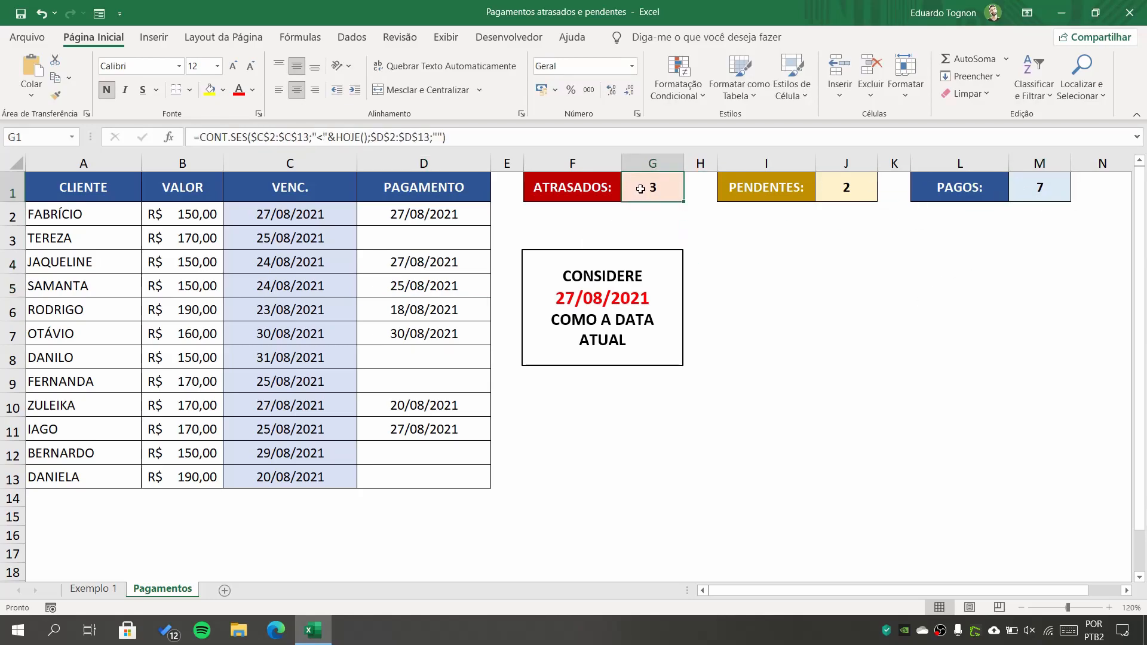
pyautogui.click(303, 213)
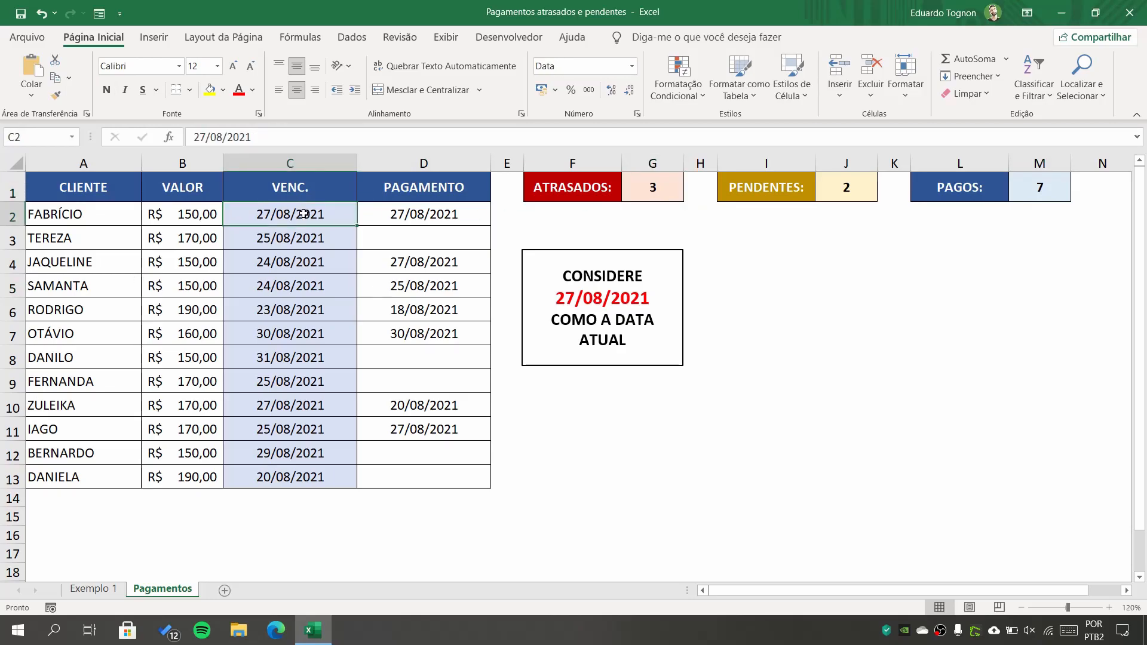
# Step: Clear the payment date in D2 and check the PENDENTES and PAGOS counts against the due date in C2
pyautogui.click(411, 218)
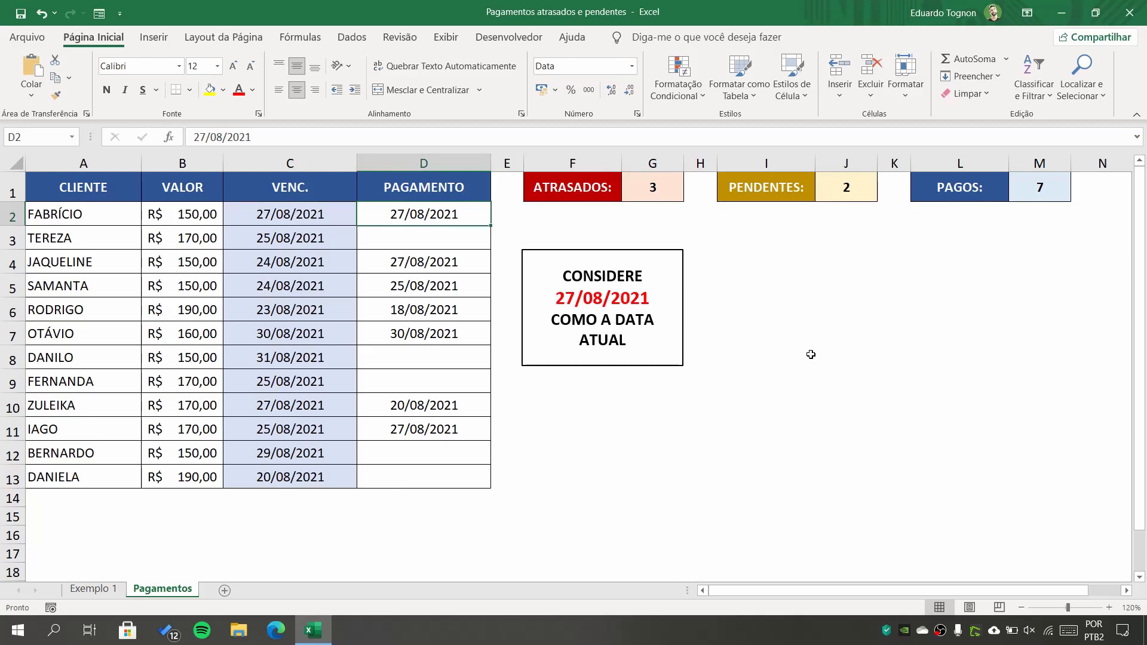
pyautogui.press('Delete')
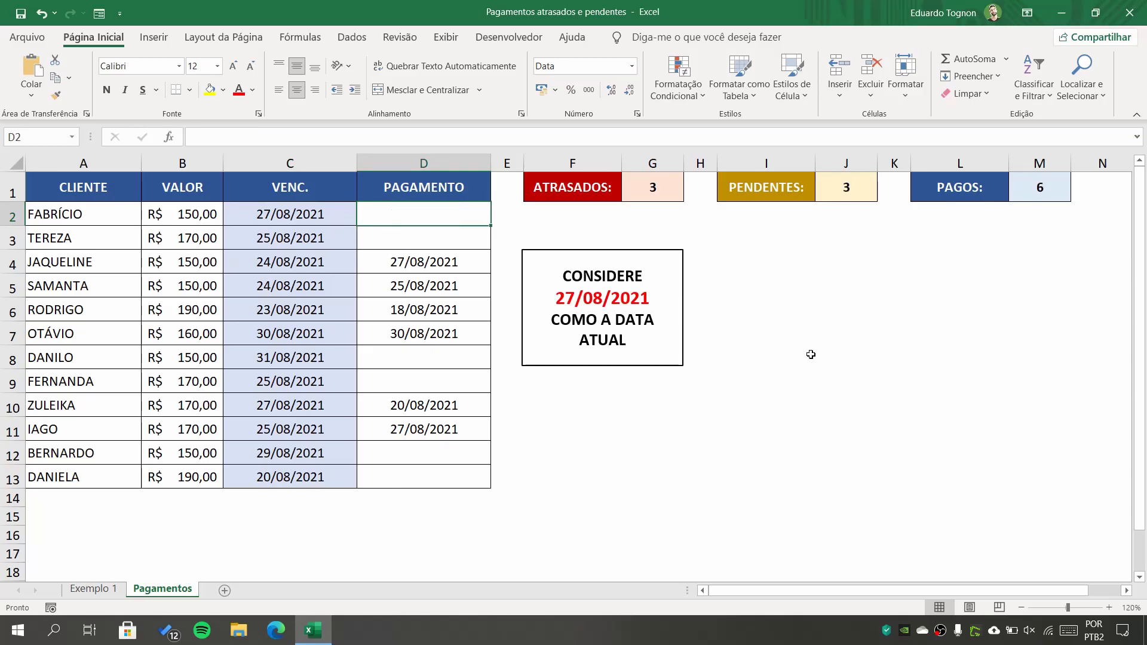
pyautogui.click(843, 187)
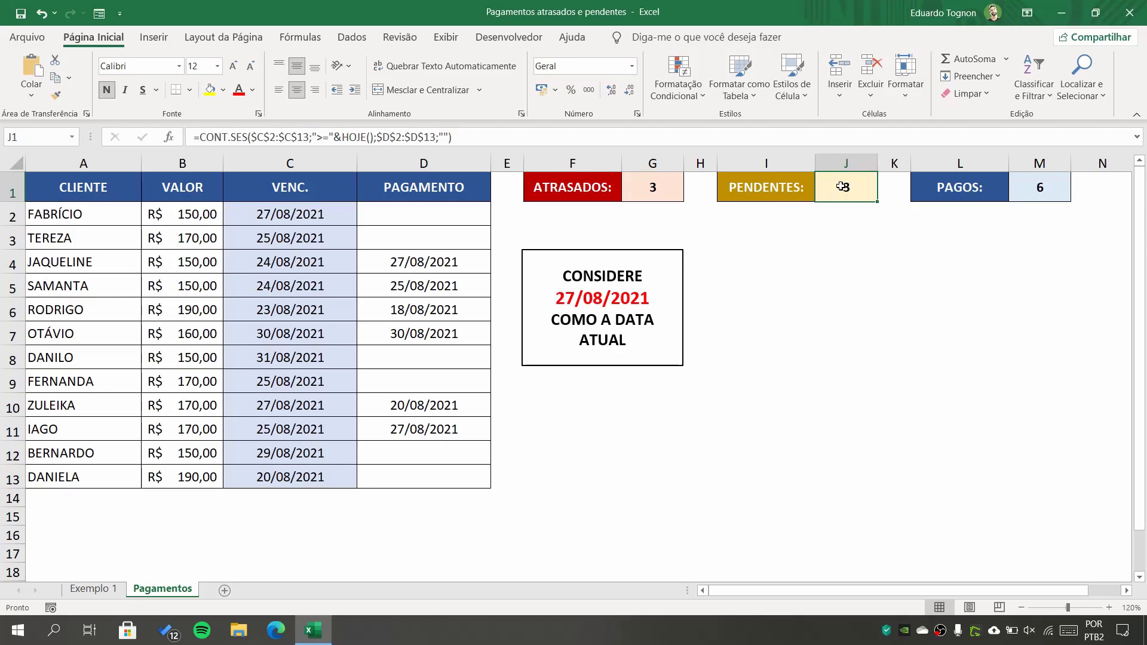
pyautogui.click(1058, 183)
pyautogui.click(844, 187)
pyautogui.click(319, 210)
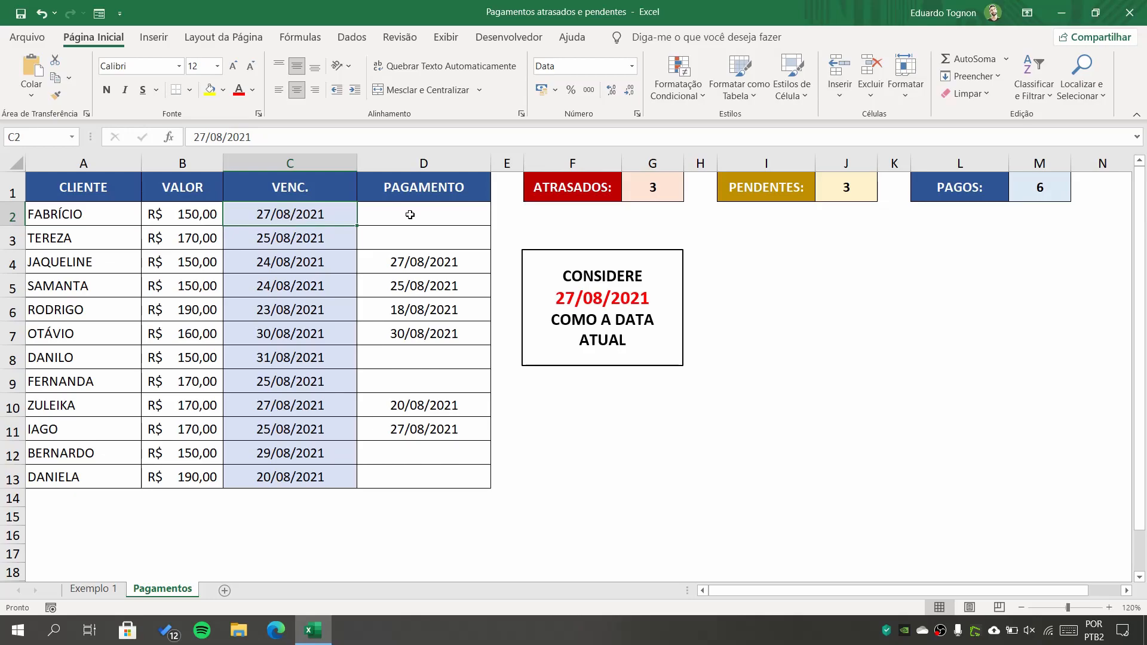
# Step: Clear the payment date in D6 and check the ATRASADOS count in G1 against the due date in C6
pyautogui.click(283, 308)
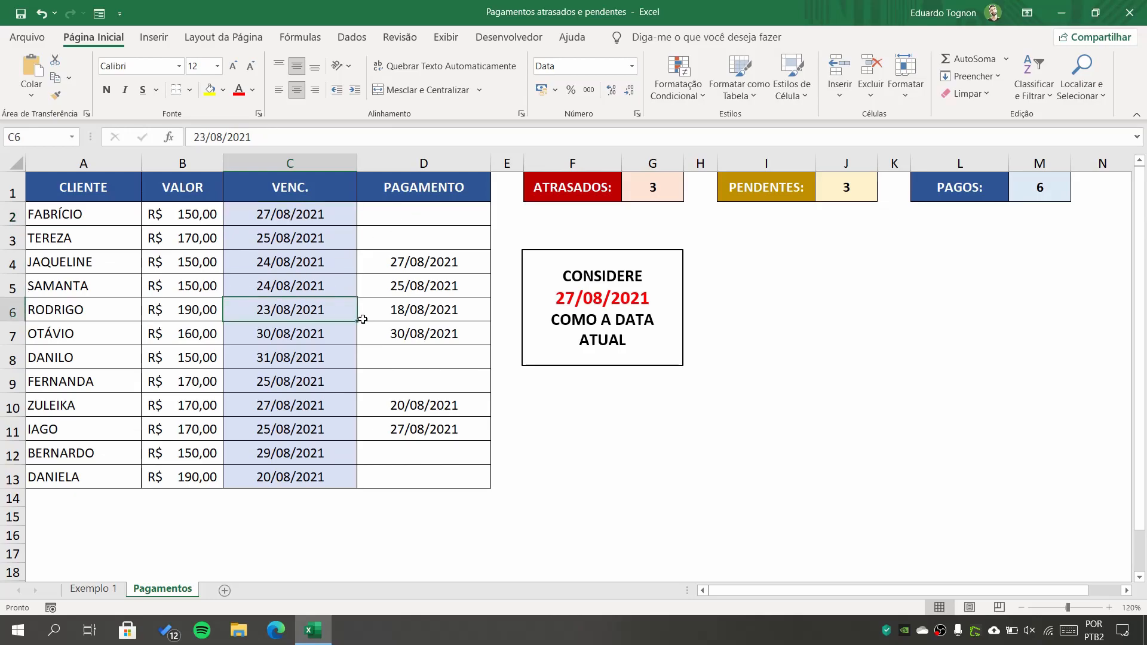
pyautogui.click(389, 311)
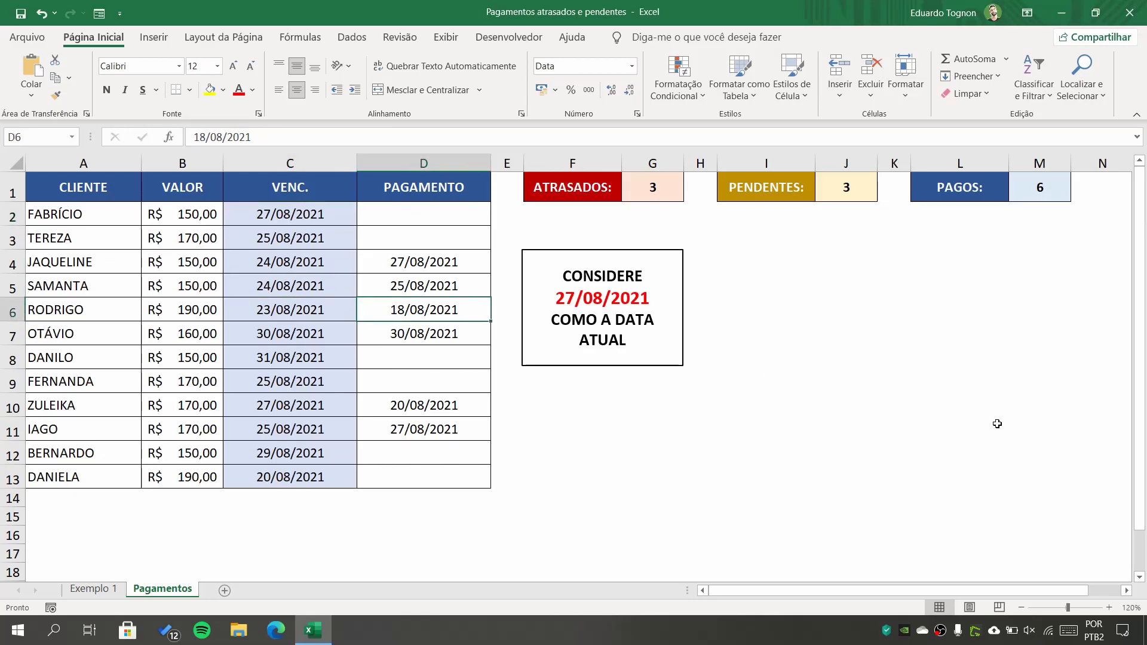
pyautogui.press('Delete')
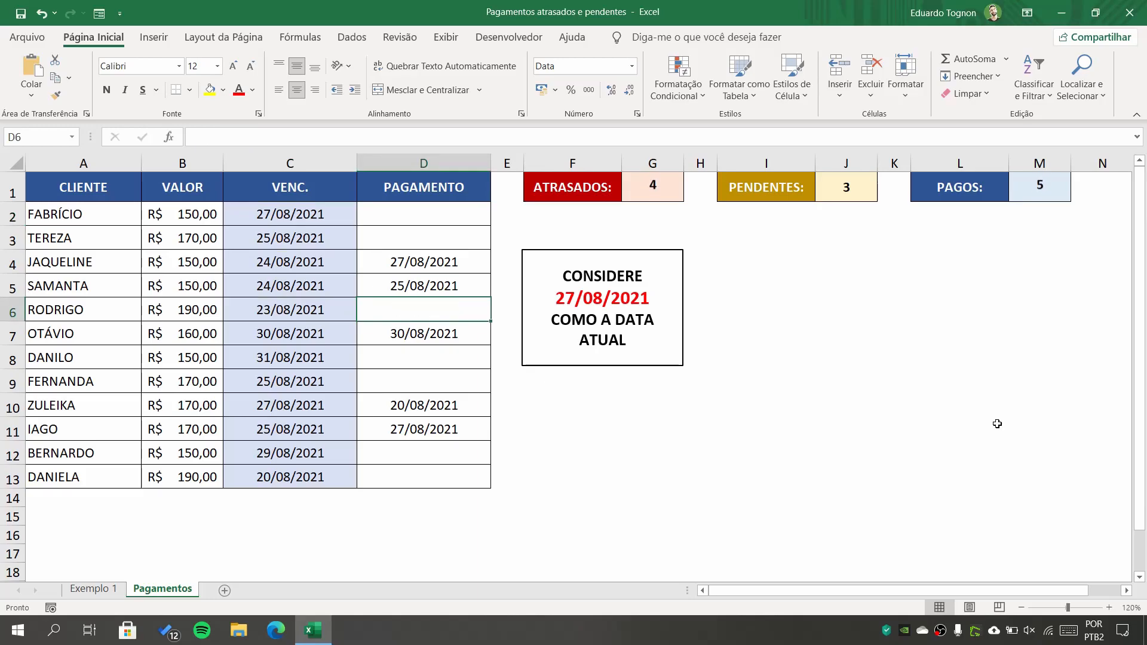
pyautogui.click(654, 188)
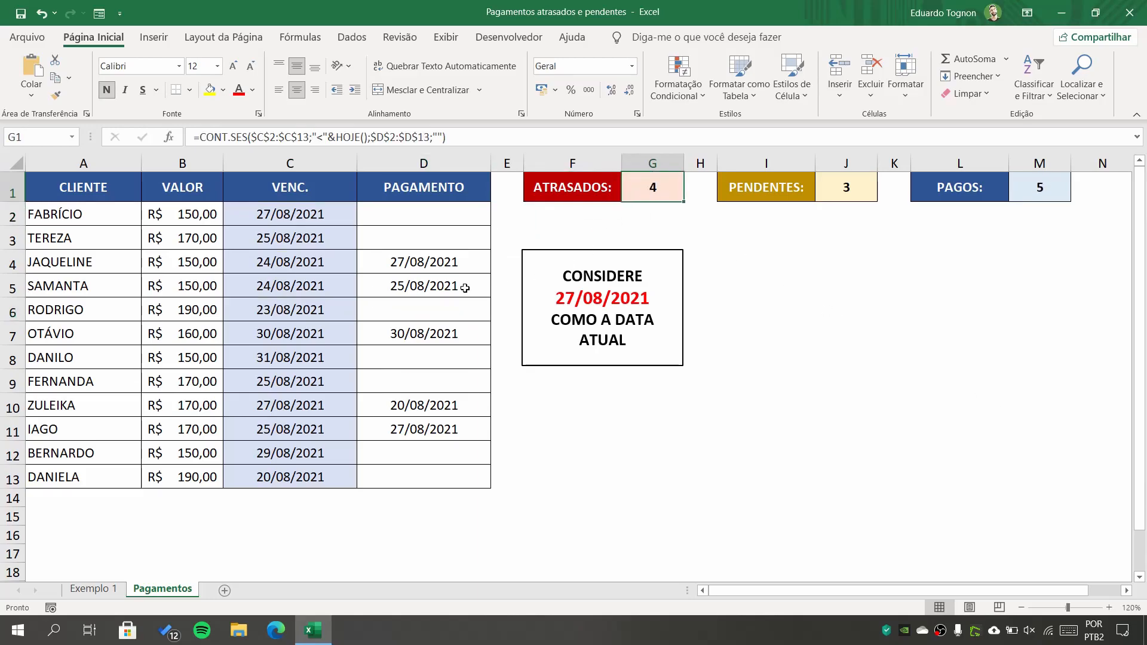
pyautogui.click(305, 314)
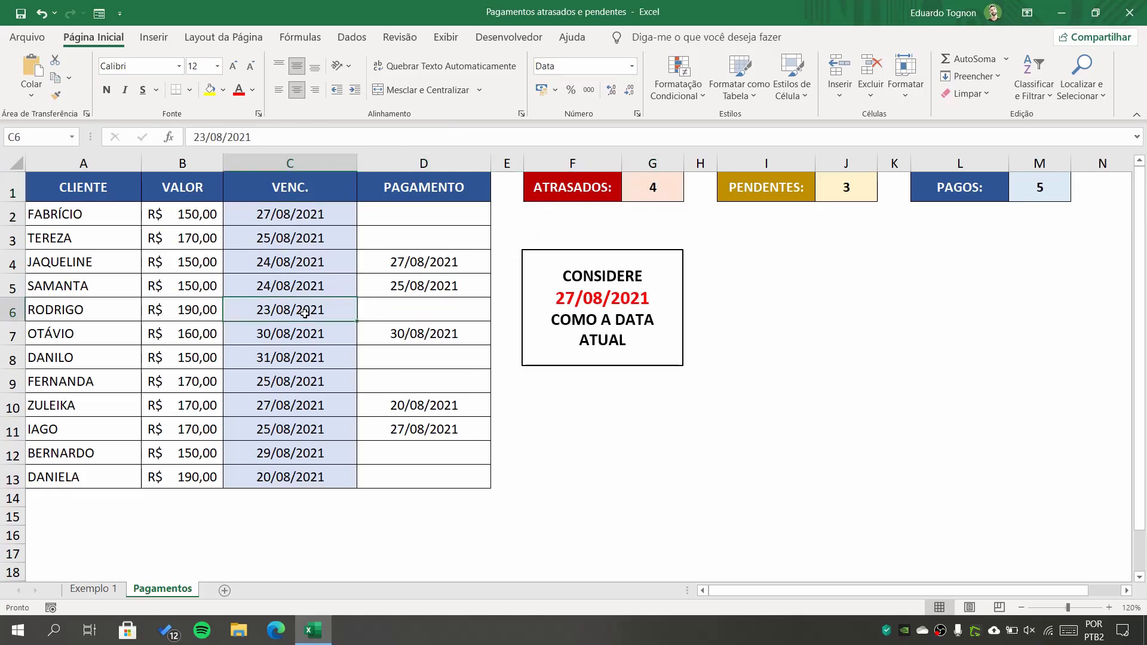